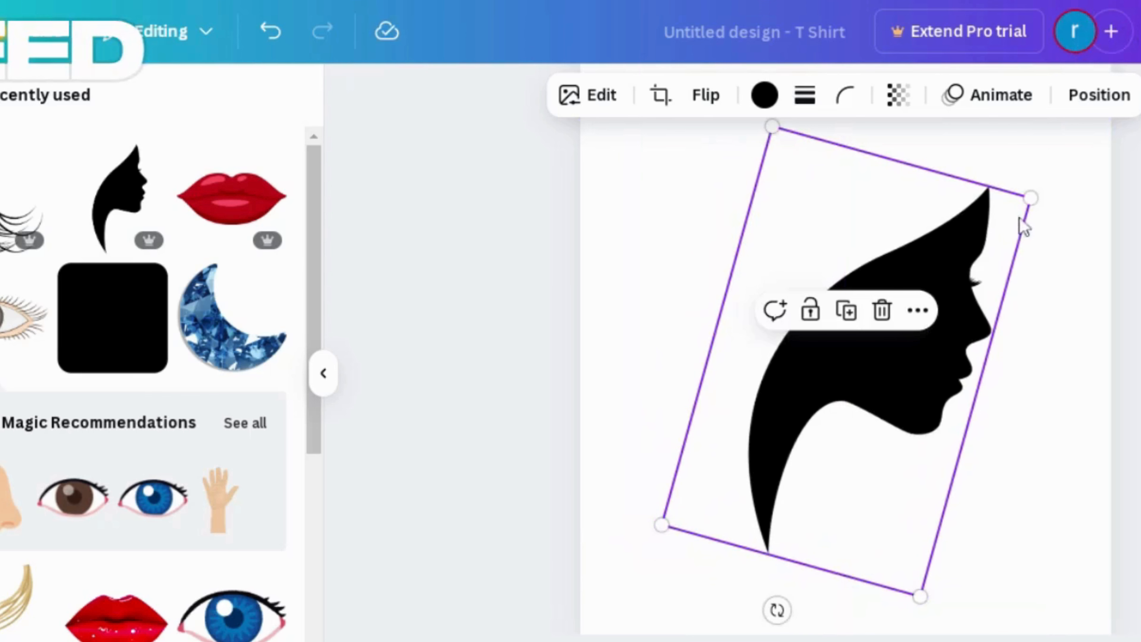
- Shrink the black face silhouette slightly and reposition it on the T-shirt page
{"action": "left_click_drag", "start_coordinate": [1030, 198], "coordinate": [1008, 235]}
{"action": "left_click_drag", "start_coordinate": [875, 343], "coordinate": [908, 330]}
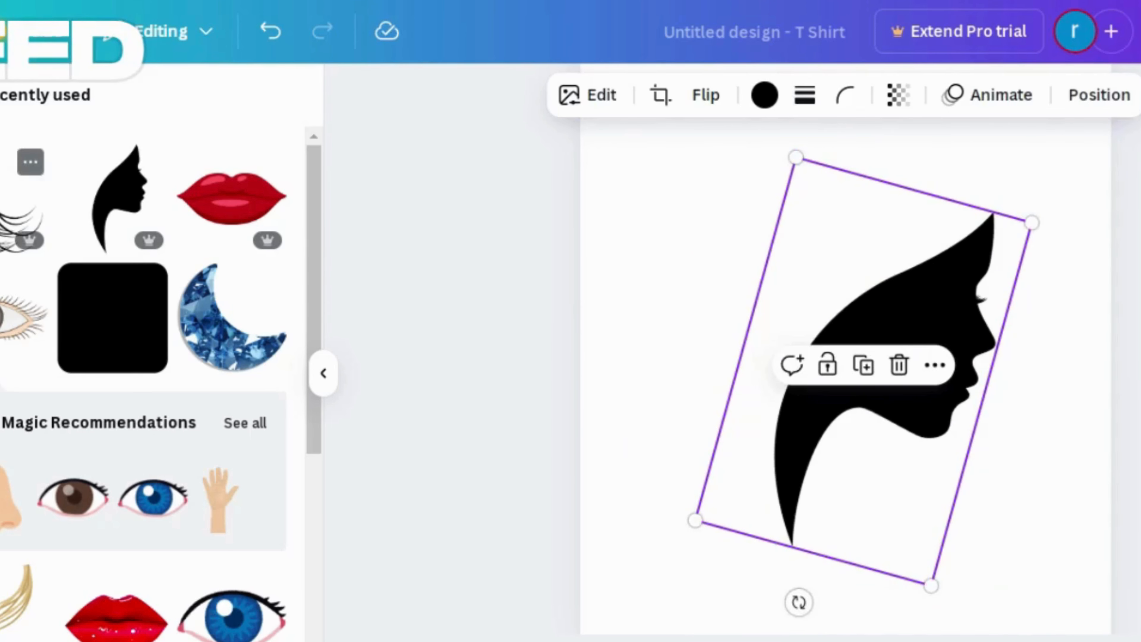
- Add the hair strands graphic, flip it horizontally and move it over the back of the head
{"action": "left_click", "coordinate": [27, 216]}
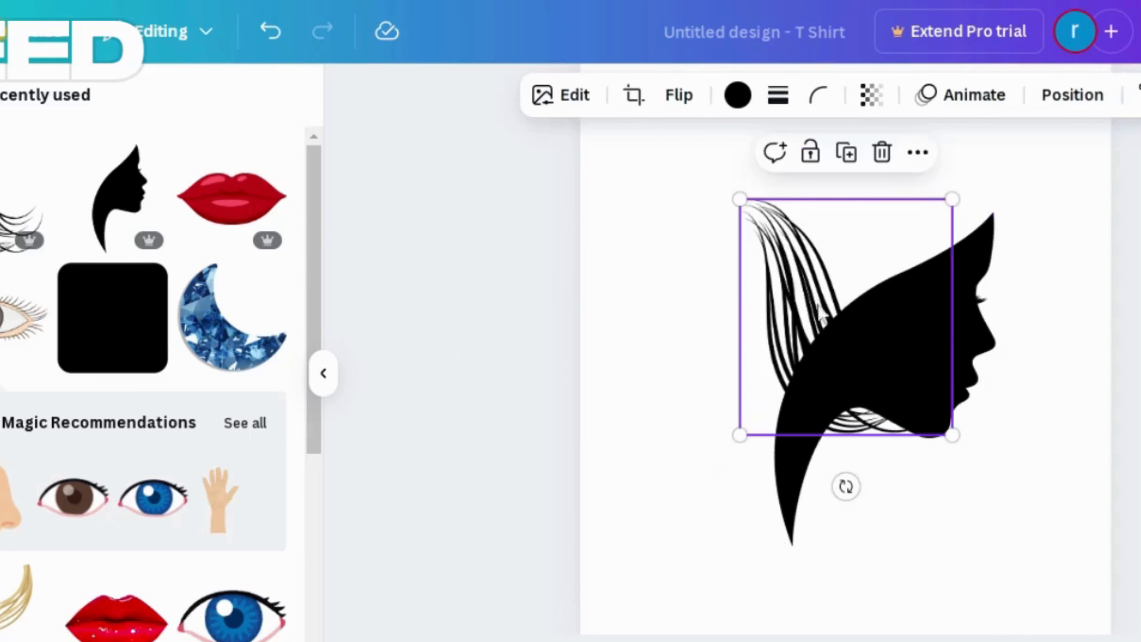
{"action": "left_click_drag", "start_coordinate": [819, 311], "coordinate": [786, 320]}
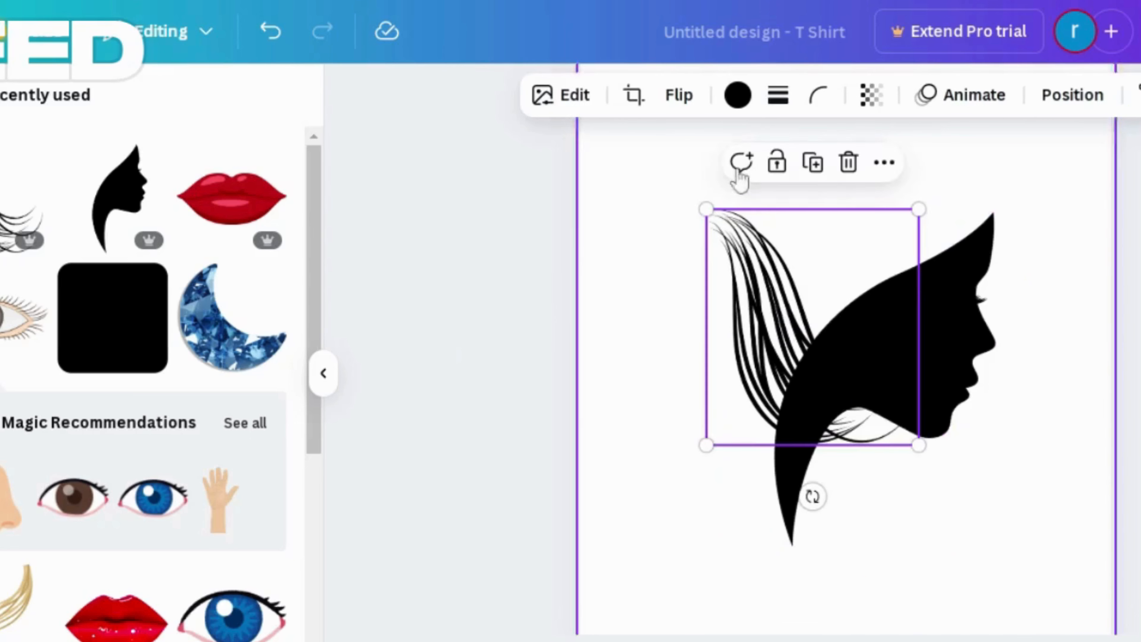
{"action": "left_click", "coordinate": [686, 101]}
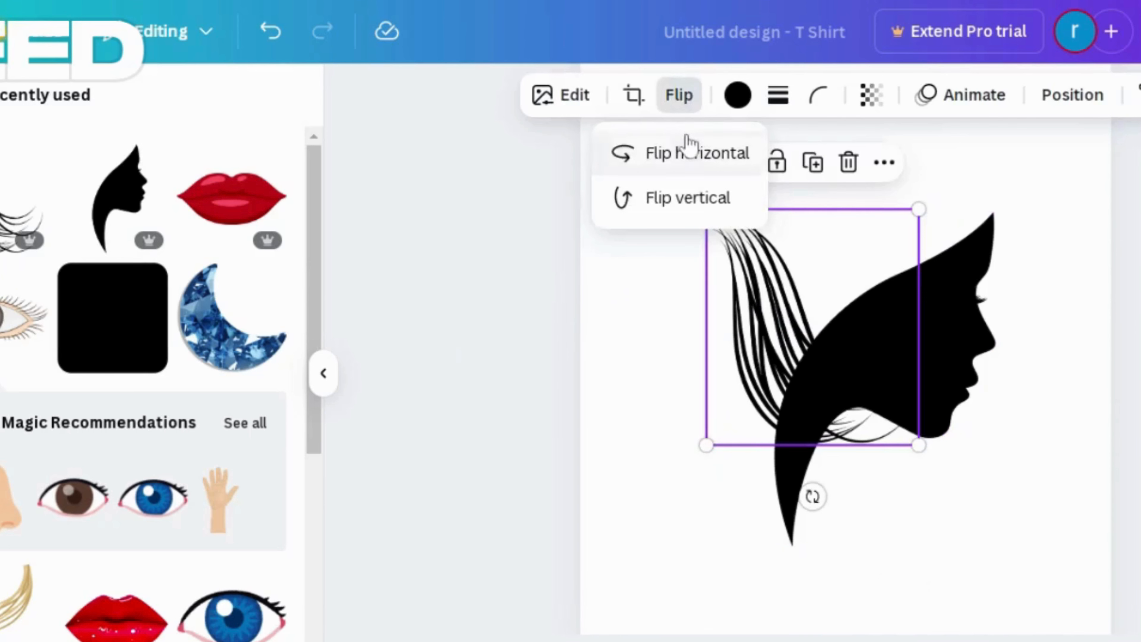
{"action": "left_click", "coordinate": [688, 162]}
{"action": "left_click_drag", "start_coordinate": [863, 275], "coordinate": [882, 242]}
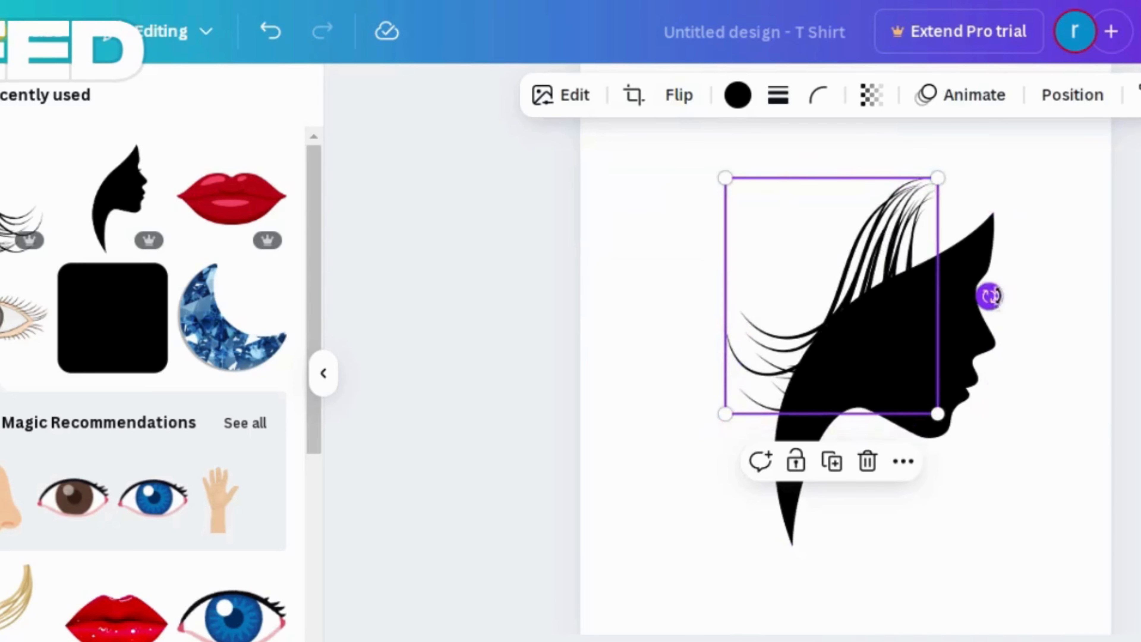
- Rotate and enlarge the hair strands so they sweep back from the tip of the forehead
{"action": "left_click_drag", "start_coordinate": [989, 297], "coordinate": [881, 364]}
{"action": "left_click_drag", "start_coordinate": [830, 337], "coordinate": [834, 243]}
{"action": "left_click_drag", "start_coordinate": [703, 303], "coordinate": [657, 353]}
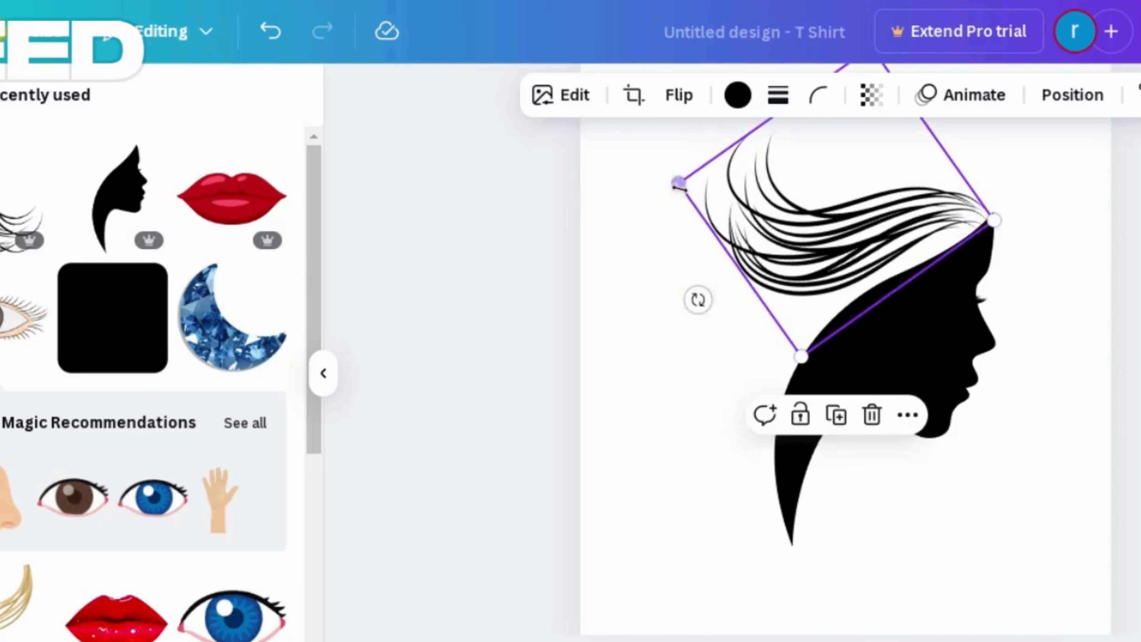
{"action": "left_click_drag", "start_coordinate": [678, 183], "coordinate": [566, 170]}
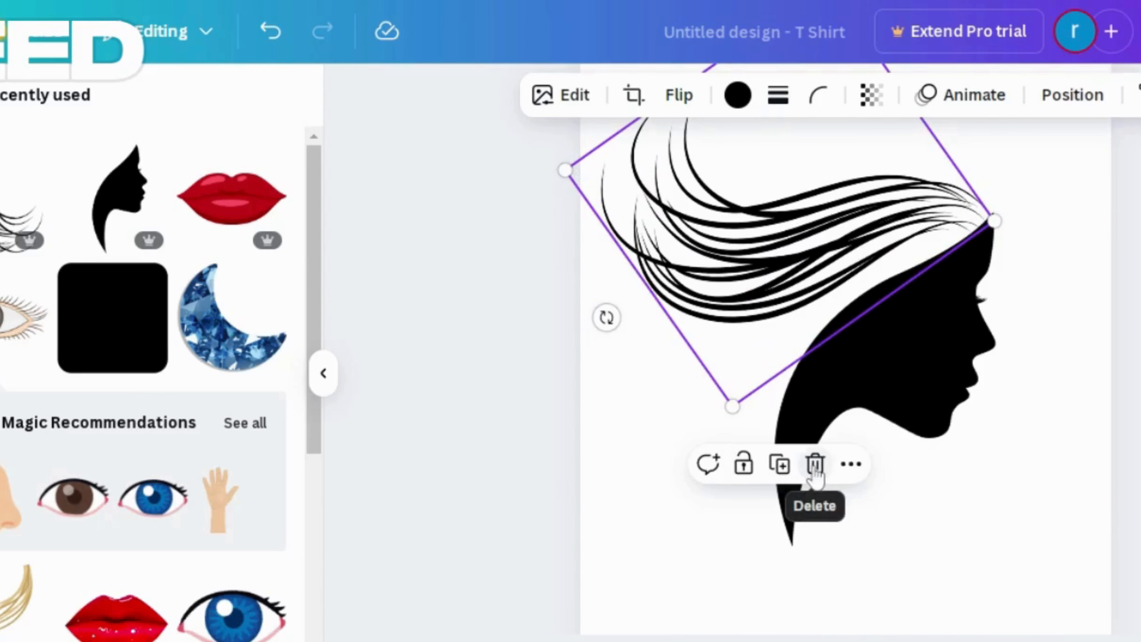
- Layer three more copies of the hair strands down along the head, making the last copy smaller
{"action": "left_click", "coordinate": [780, 465]}
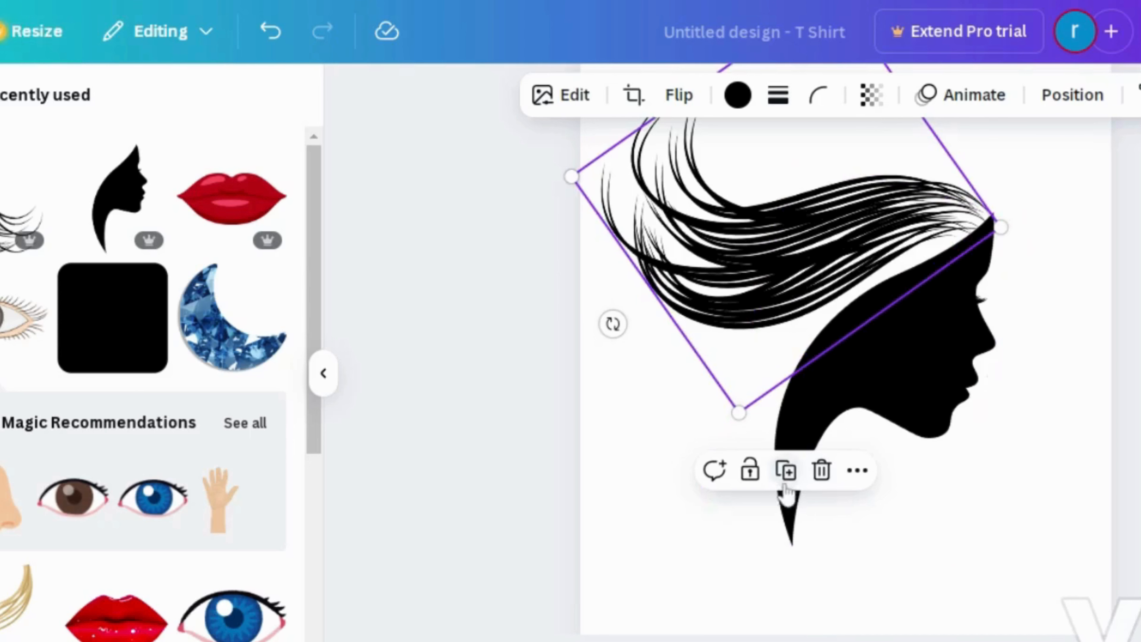
{"action": "left_click", "coordinate": [786, 470]}
{"action": "left_click_drag", "start_coordinate": [767, 315], "coordinate": [734, 337]}
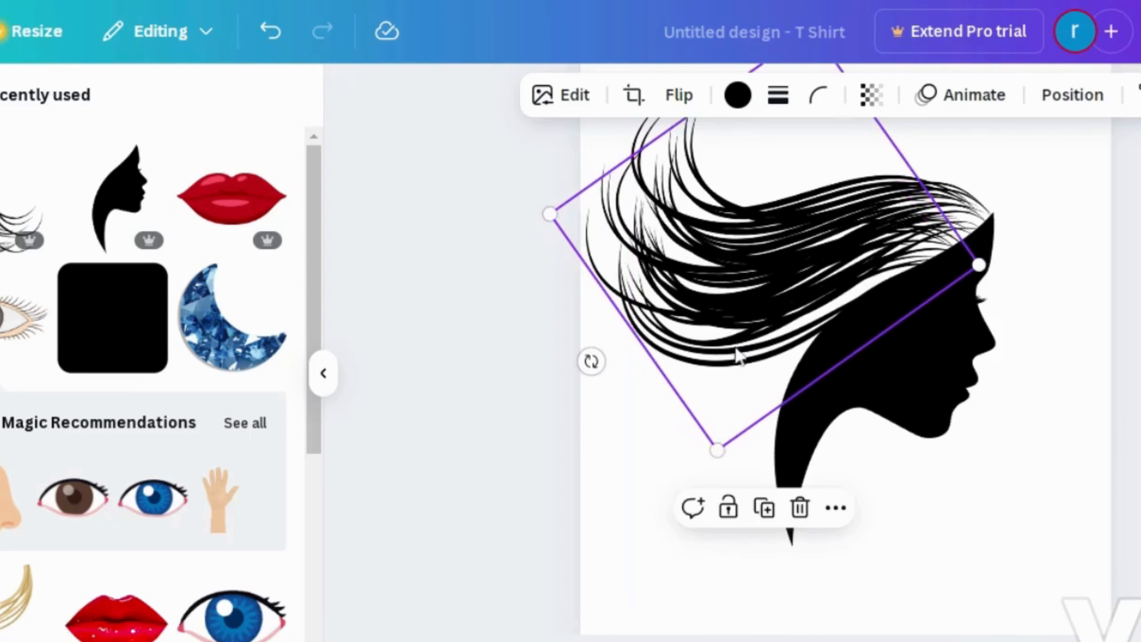
{"action": "left_click", "coordinate": [764, 510]}
{"action": "left_click_drag", "start_coordinate": [979, 265], "coordinate": [894, 255]}
{"action": "left_click_drag", "start_coordinate": [687, 348], "coordinate": [692, 381]}
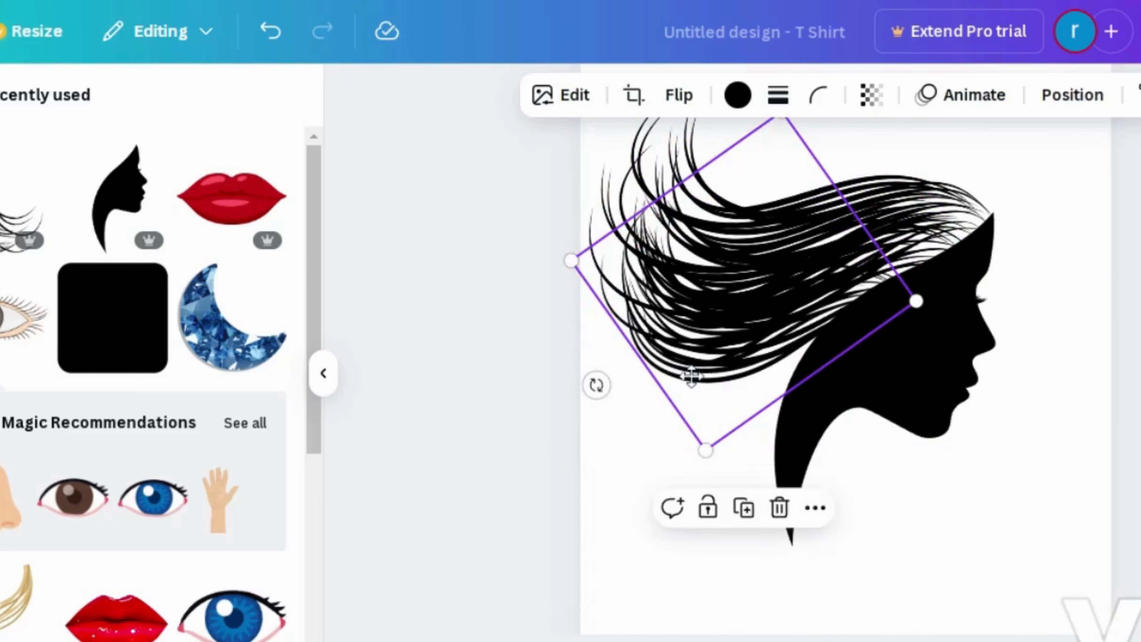
- Duplicate the smaller hair strands, move the copy down behind the head and shrink it slightly
{"action": "left_click", "coordinate": [743, 510]}
{"action": "left_click_drag", "start_coordinate": [721, 446], "coordinate": [680, 469]}
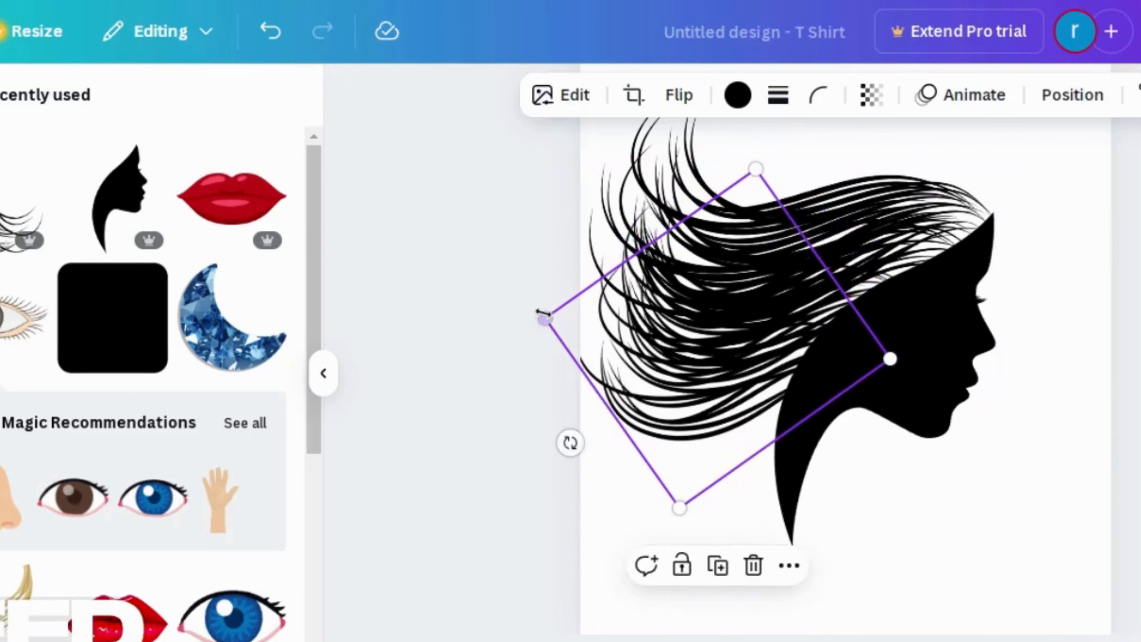
{"action": "left_click_drag", "start_coordinate": [544, 317], "coordinate": [553, 332]}
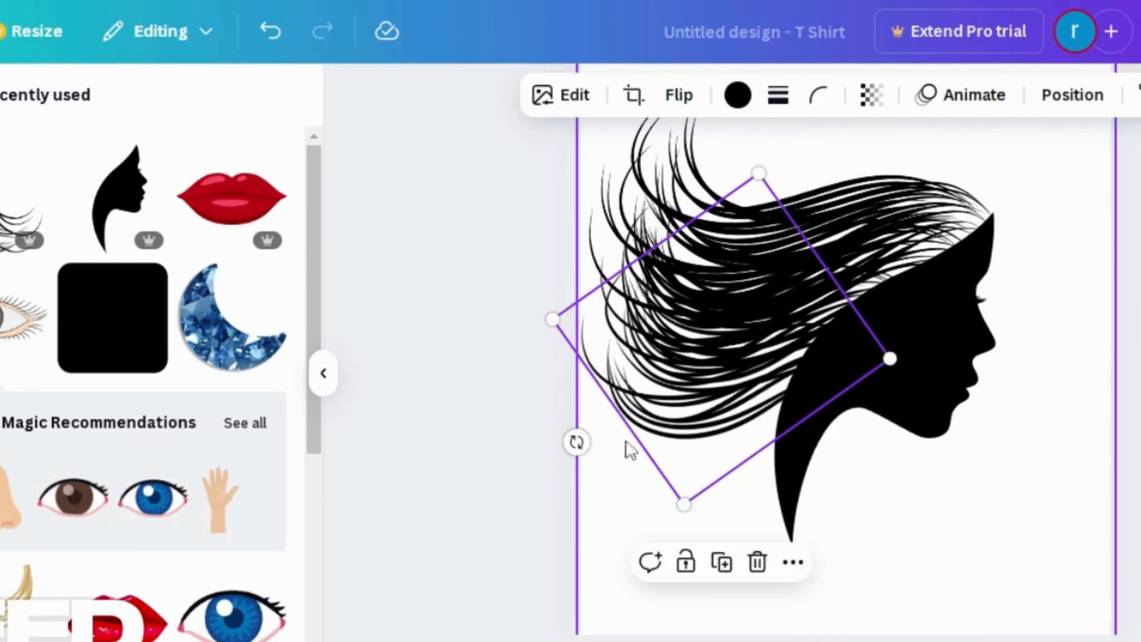
- Add another hair copy behind the neck, rotating and shrinking it so the strands curve downward
{"action": "left_click", "coordinate": [723, 567]}
{"action": "left_click_drag", "start_coordinate": [557, 503], "coordinate": [606, 549]}
{"action": "left_click_drag", "start_coordinate": [694, 514], "coordinate": [674, 576]}
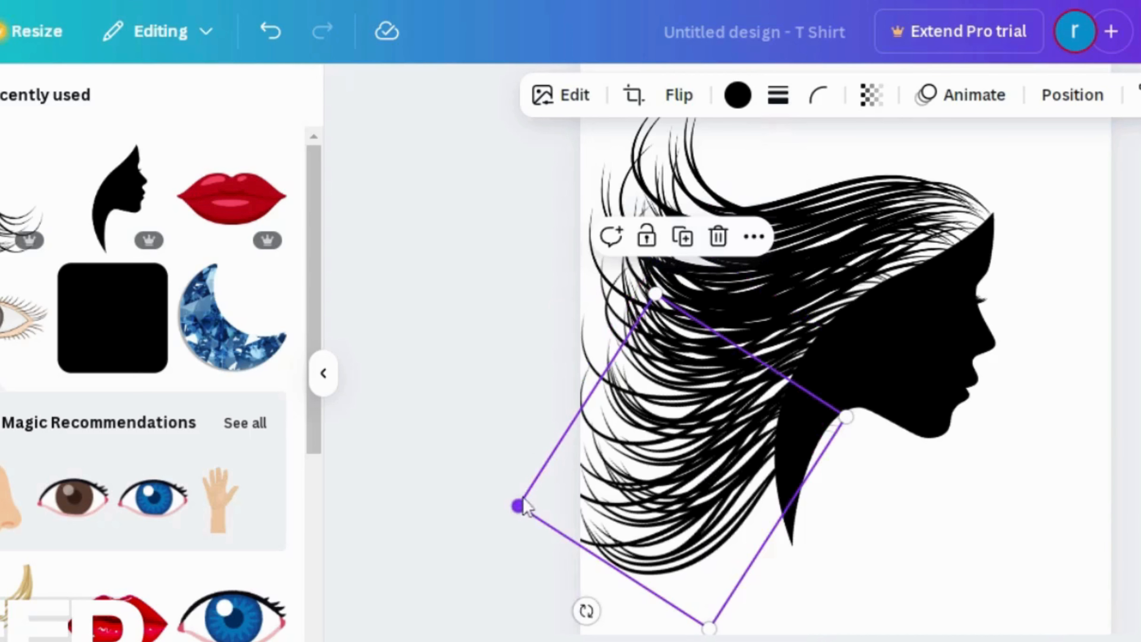
{"action": "left_click_drag", "start_coordinate": [523, 506], "coordinate": [582, 545]}
{"action": "left_click_drag", "start_coordinate": [616, 590], "coordinate": [620, 615]}
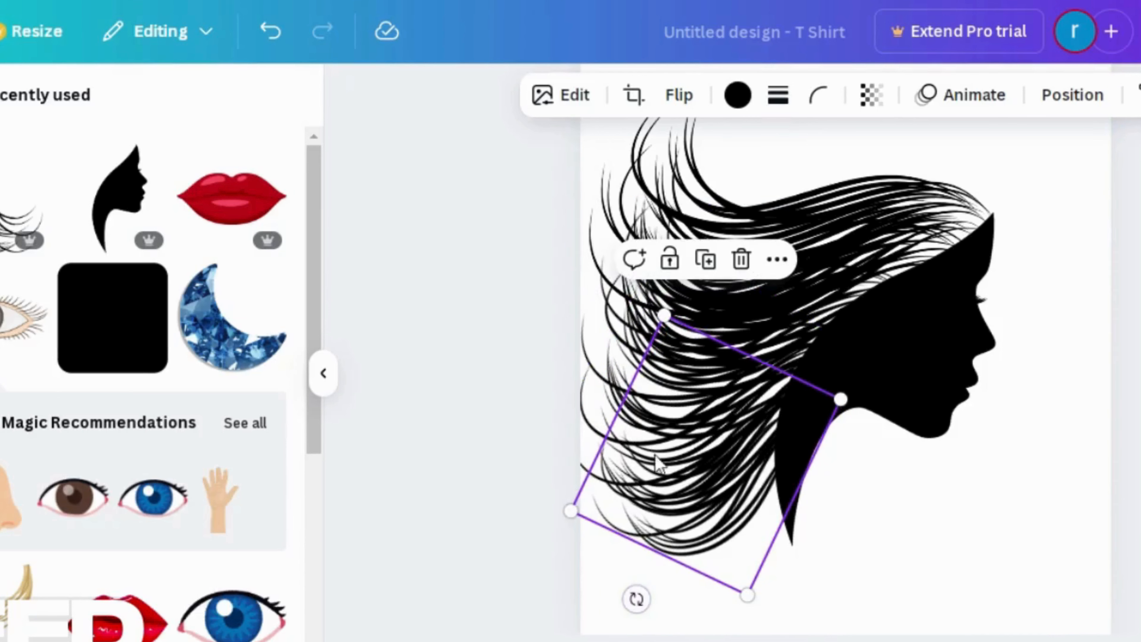
- Fit two much smaller, rotated copies of the hair strands around the lower end of the neck
{"action": "left_click", "coordinate": [719, 262]}
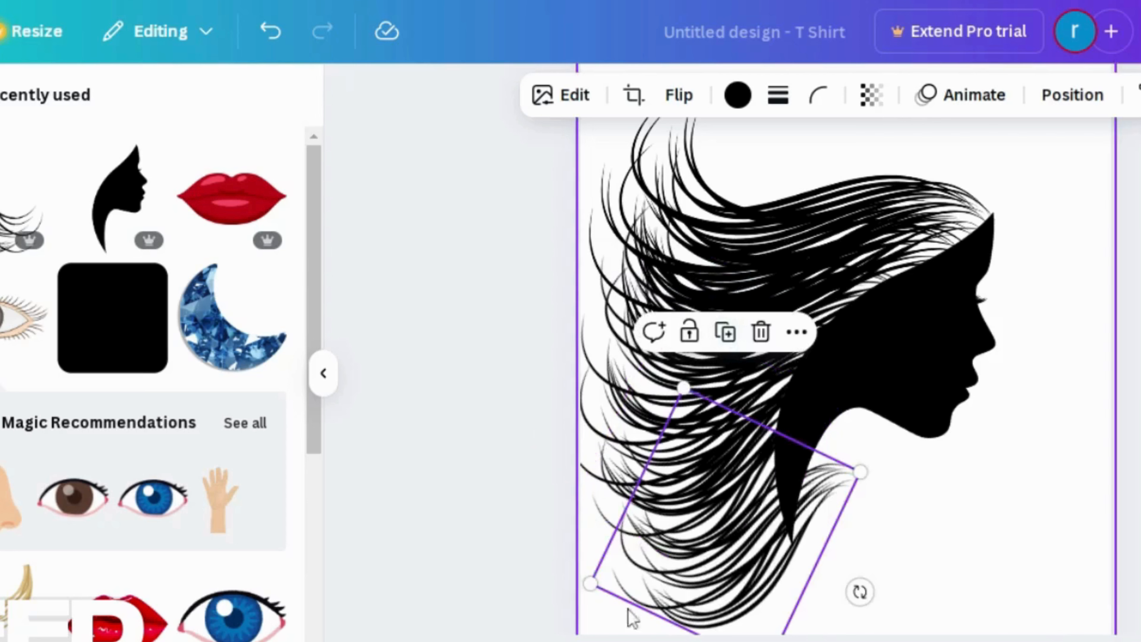
{"action": "left_click_drag", "start_coordinate": [592, 582], "coordinate": [657, 576]}
{"action": "left_click_drag", "start_coordinate": [719, 553], "coordinate": [669, 569]}
{"action": "left_click_drag", "start_coordinate": [589, 579], "coordinate": [613, 567]}
{"action": "left_click_drag", "start_coordinate": [815, 580], "coordinate": [853, 544]}
{"action": "mouse_move", "coordinate": [723, 587]}
{"action": "left_mouse_down"}
{"action": "mouse_move", "coordinate": [741, 589]}
{"action": "mouse_move", "coordinate": [724, 587]}
{"action": "mouse_move", "coordinate": [735, 574]}
{"action": "mouse_move", "coordinate": [737, 584]}
{"action": "left_mouse_up"}
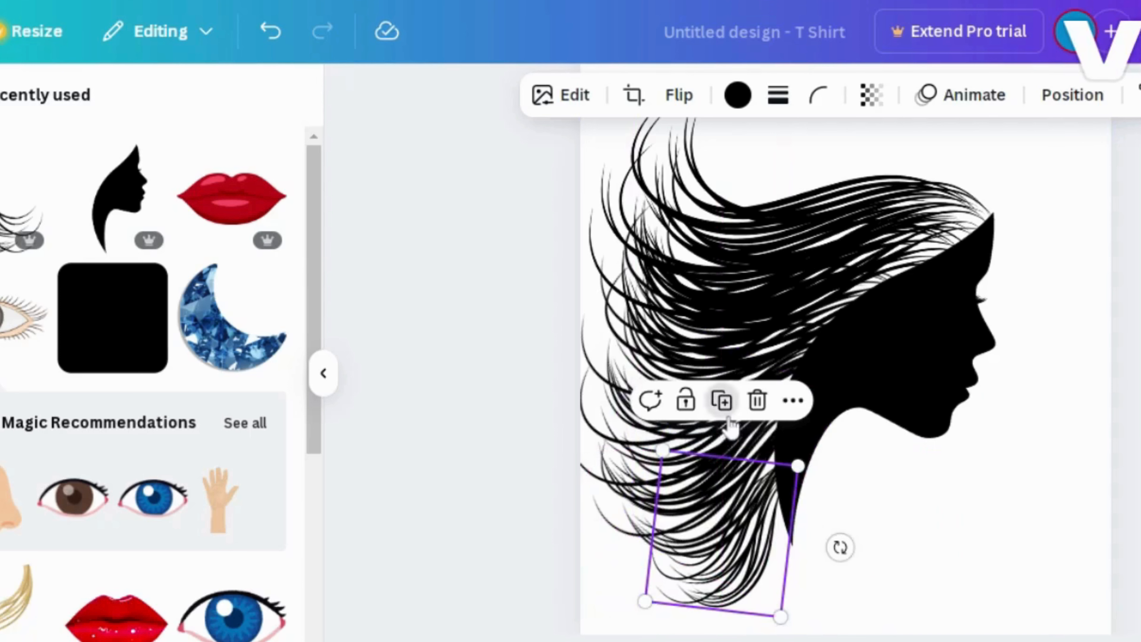
{"action": "left_click_drag", "start_coordinate": [743, 501], "coordinate": [798, 498]}
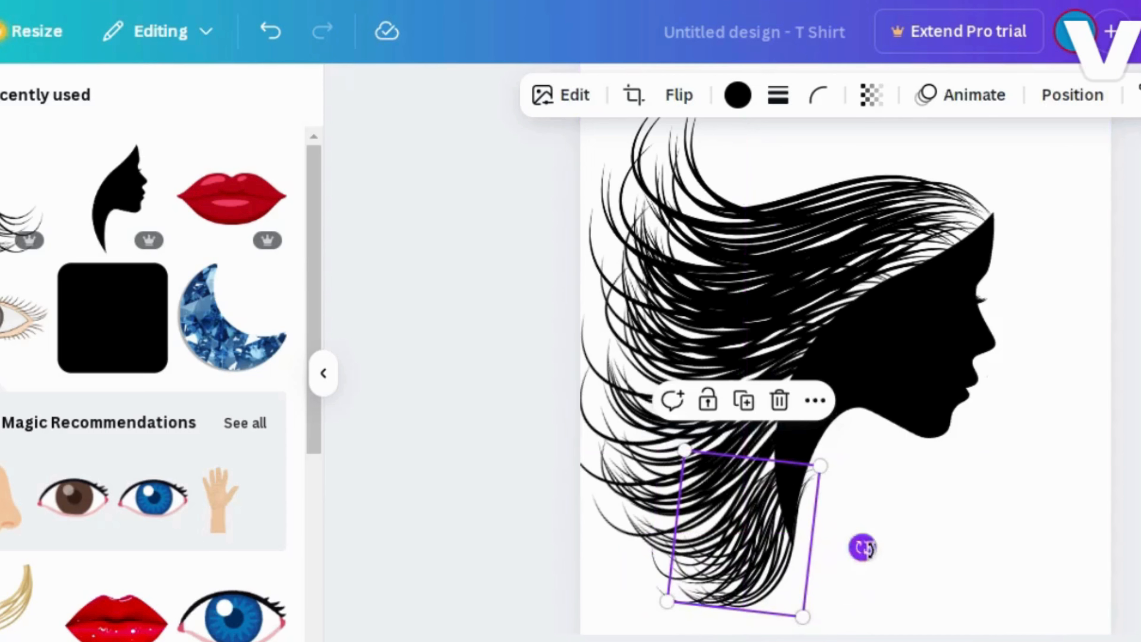
{"action": "left_click_drag", "start_coordinate": [862, 546], "coordinate": [916, 502]}
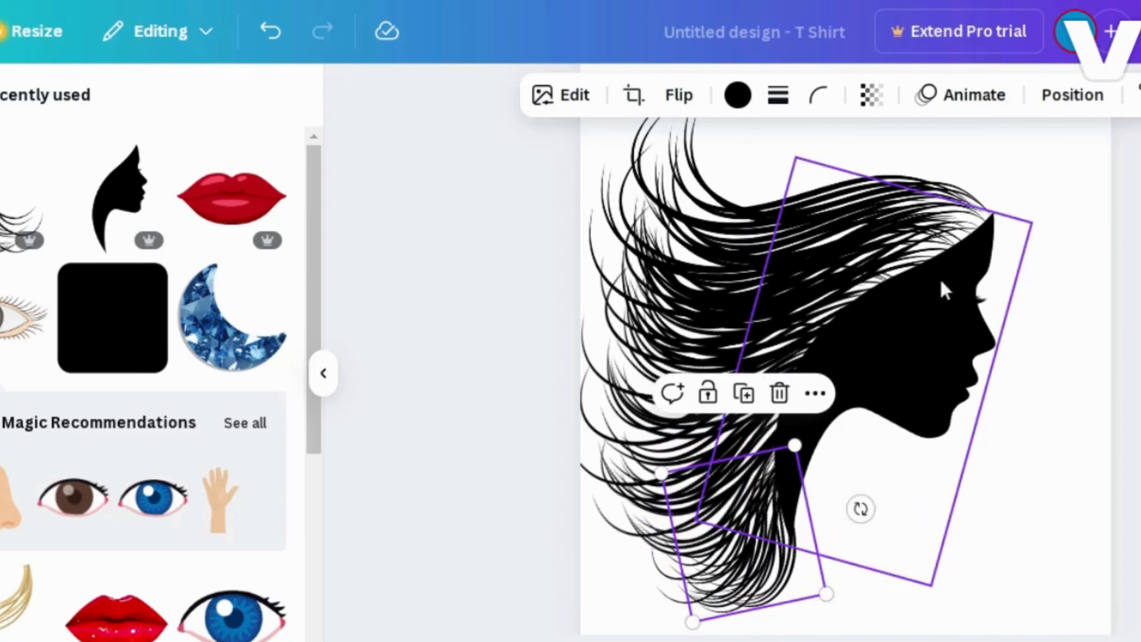
- Add the grey eye graphic with lashes, shrink it on the face and flip it horizontally
{"action": "left_click", "coordinate": [24, 337]}
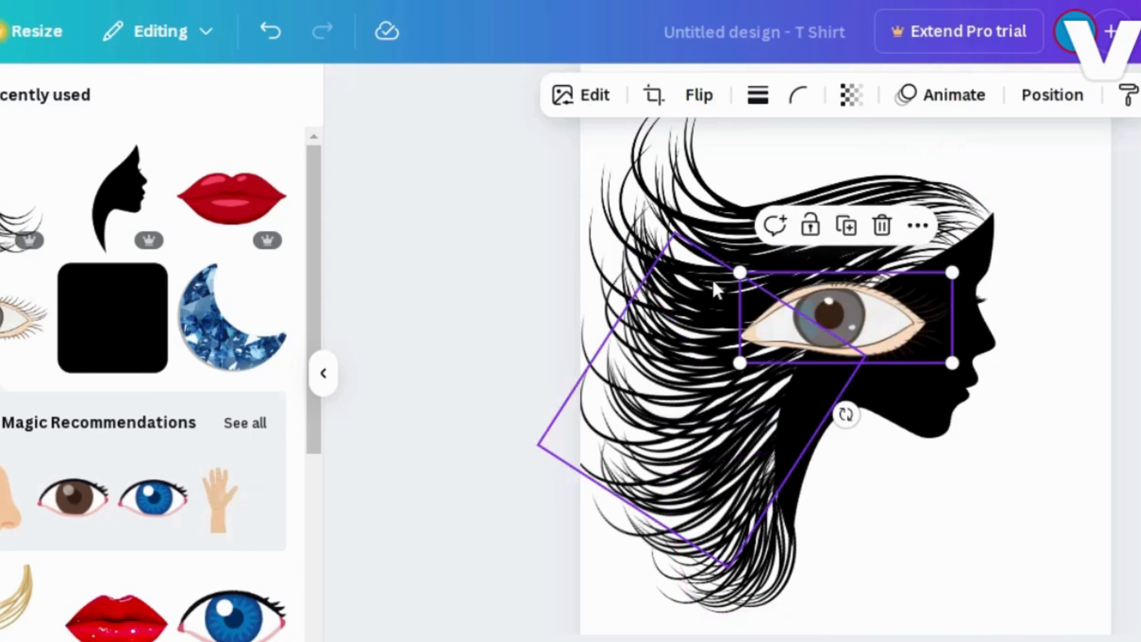
{"action": "left_click_drag", "start_coordinate": [739, 273], "coordinate": [886, 336]}
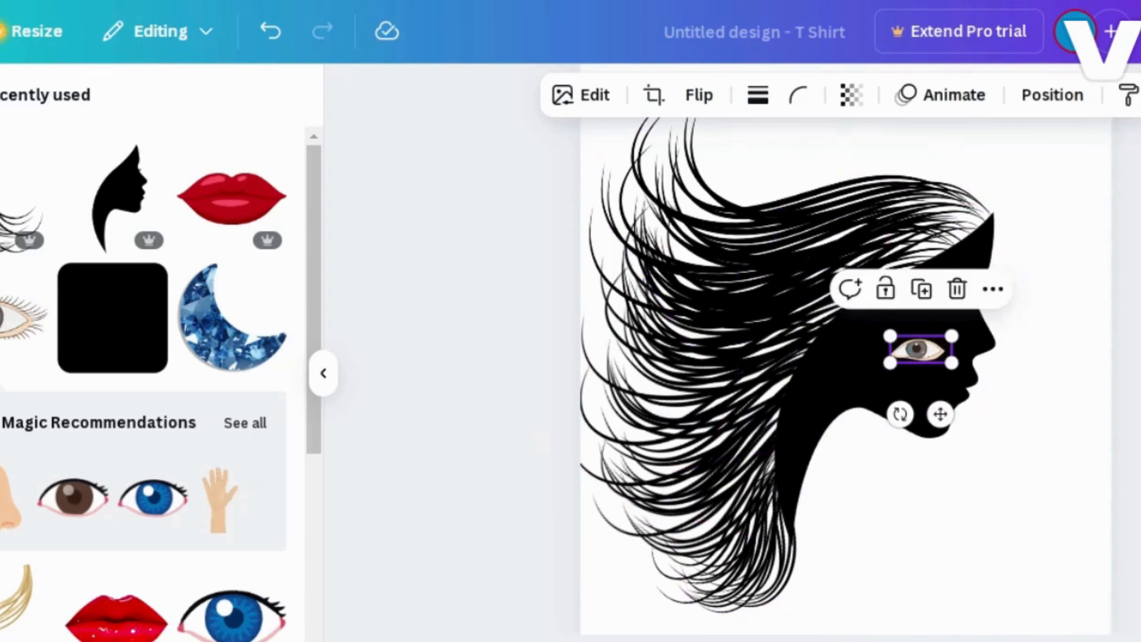
{"action": "scroll", "coordinate": [1002, 403], "scroll_direction": "up", "scroll_amount": 3}
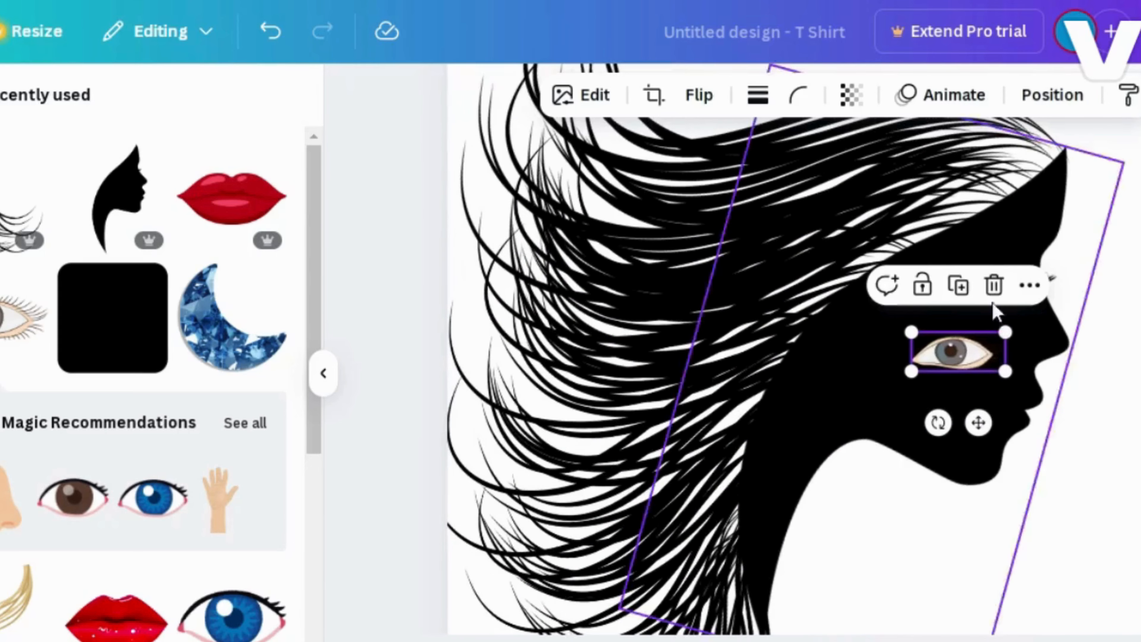
{"action": "left_click", "coordinate": [700, 95]}
{"action": "left_click", "coordinate": [712, 151]}
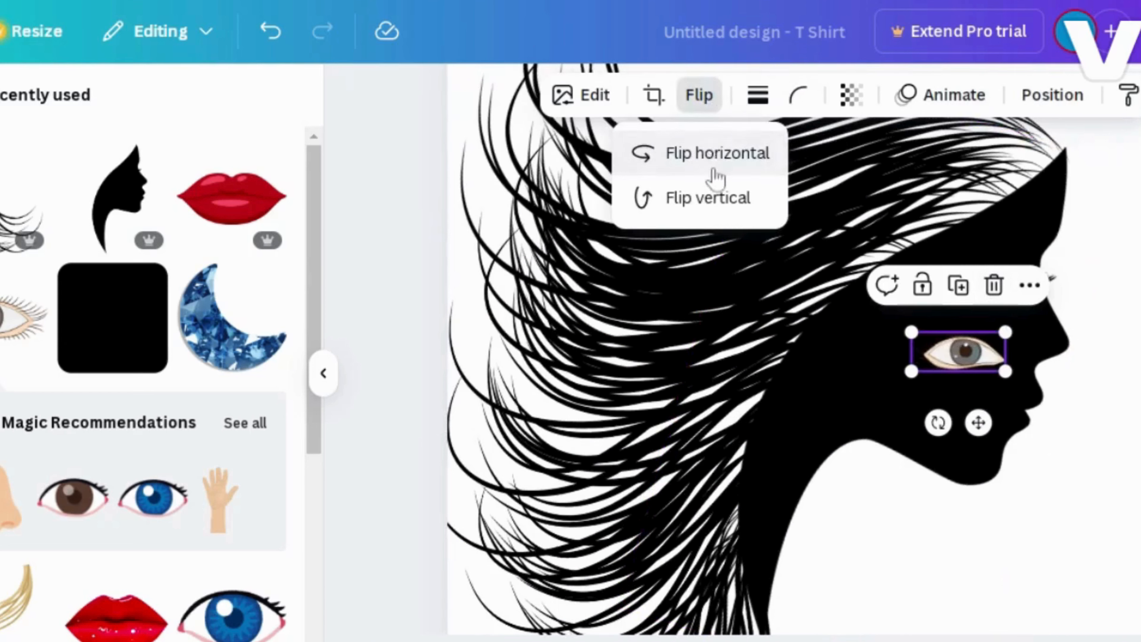
- Reduce the eye further and position it next to the silhouette's eyelashes
{"action": "left_click_drag", "start_coordinate": [920, 337], "coordinate": [1022, 297]}
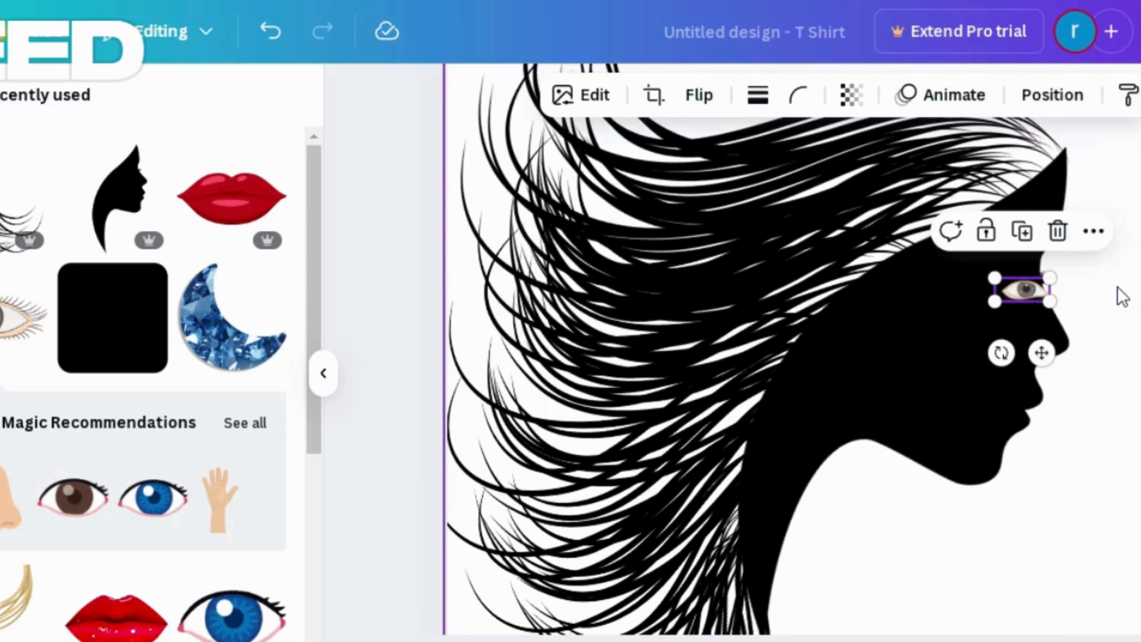
{"action": "left_click", "coordinate": [1121, 297]}
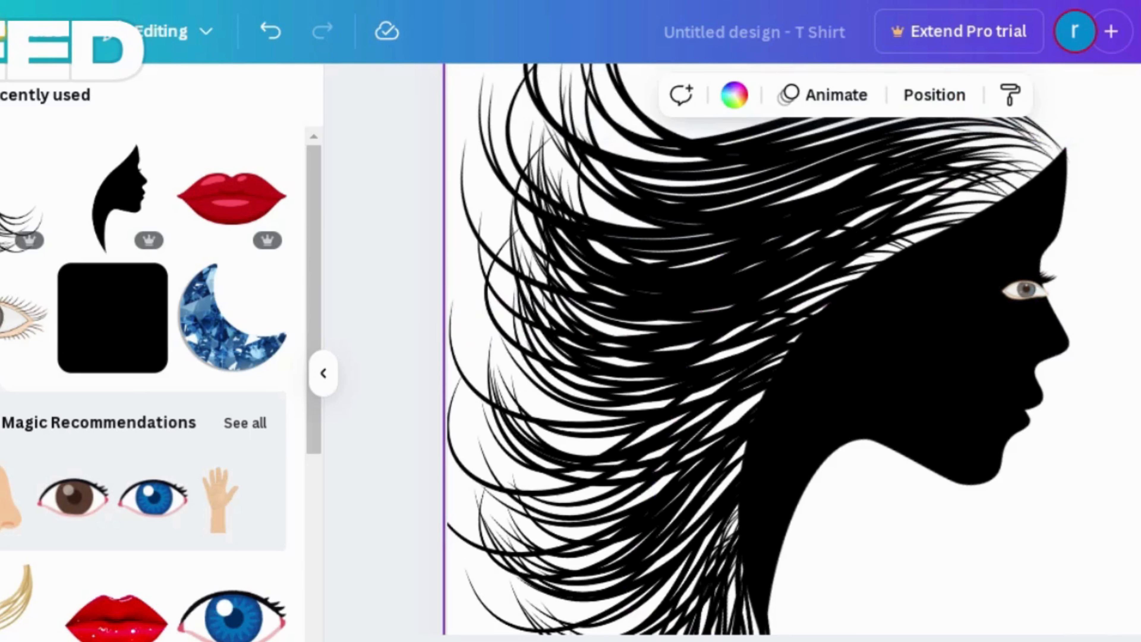
{"action": "left_click", "coordinate": [944, 640]}
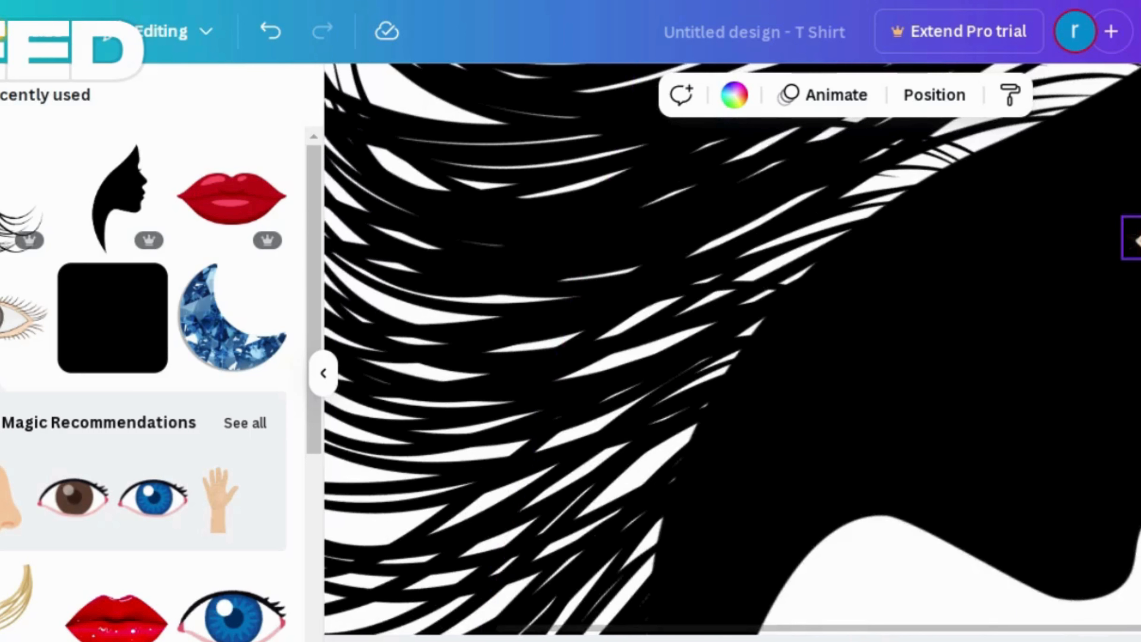
{"action": "left_click", "coordinate": [1138, 238]}
{"action": "left_click_drag", "start_coordinate": [1138, 239], "coordinate": [1133, 228]}
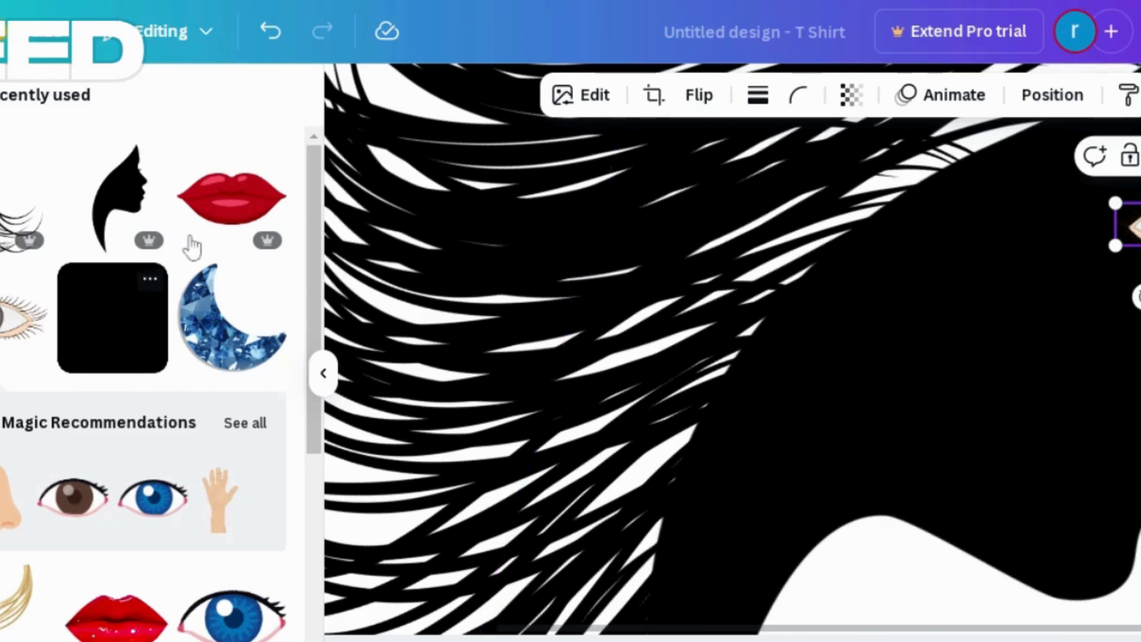
- Add the red lips graphic, shrink it beside the mouth and crop it to its left half
{"action": "left_click", "coordinate": [230, 208]}
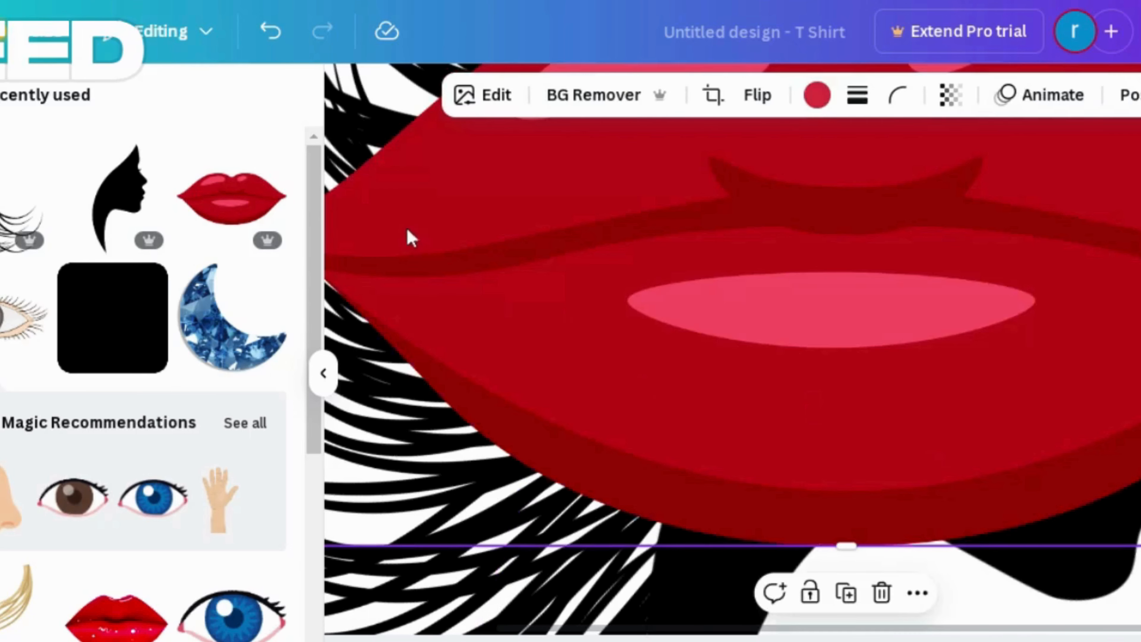
{"action": "key", "text": "ctrl+minus"}
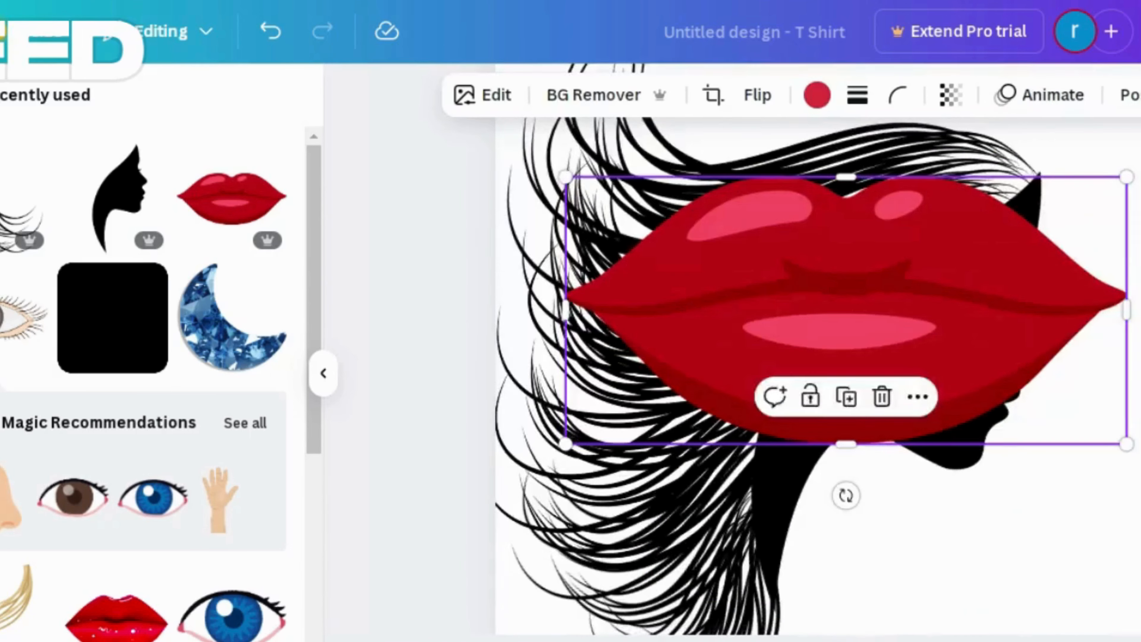
{"action": "left_click_drag", "start_coordinate": [575, 175], "coordinate": [663, 186]}
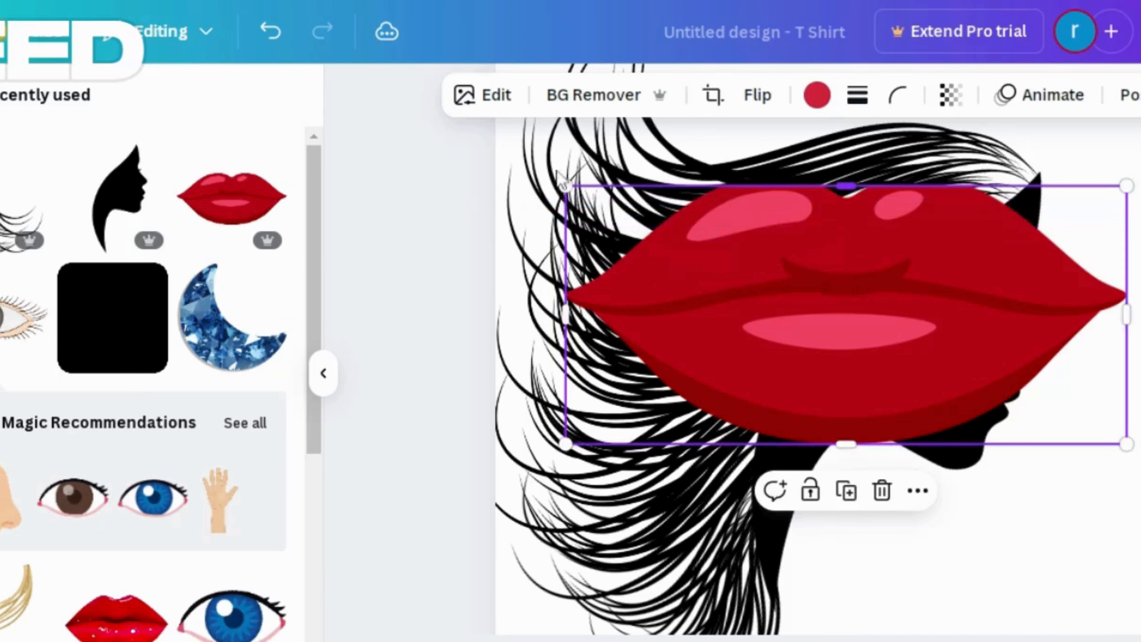
{"action": "left_click", "coordinate": [270, 31]}
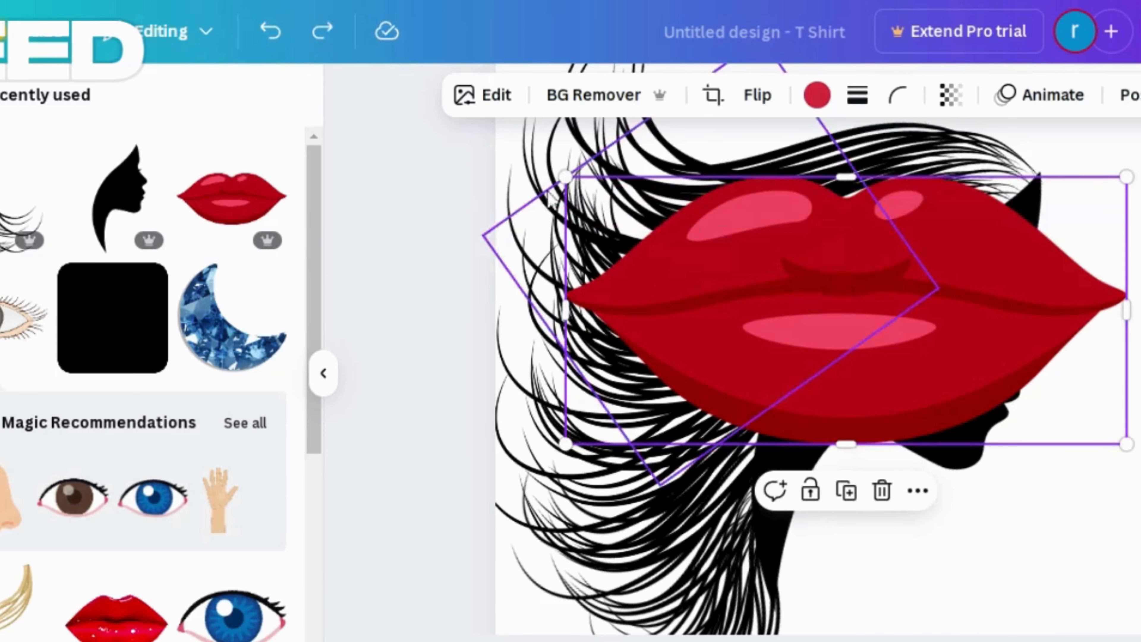
{"action": "left_click_drag", "start_coordinate": [566, 176], "coordinate": [1016, 391]}
{"action": "left_click_drag", "start_coordinate": [1125, 416], "coordinate": [1031, 428]}
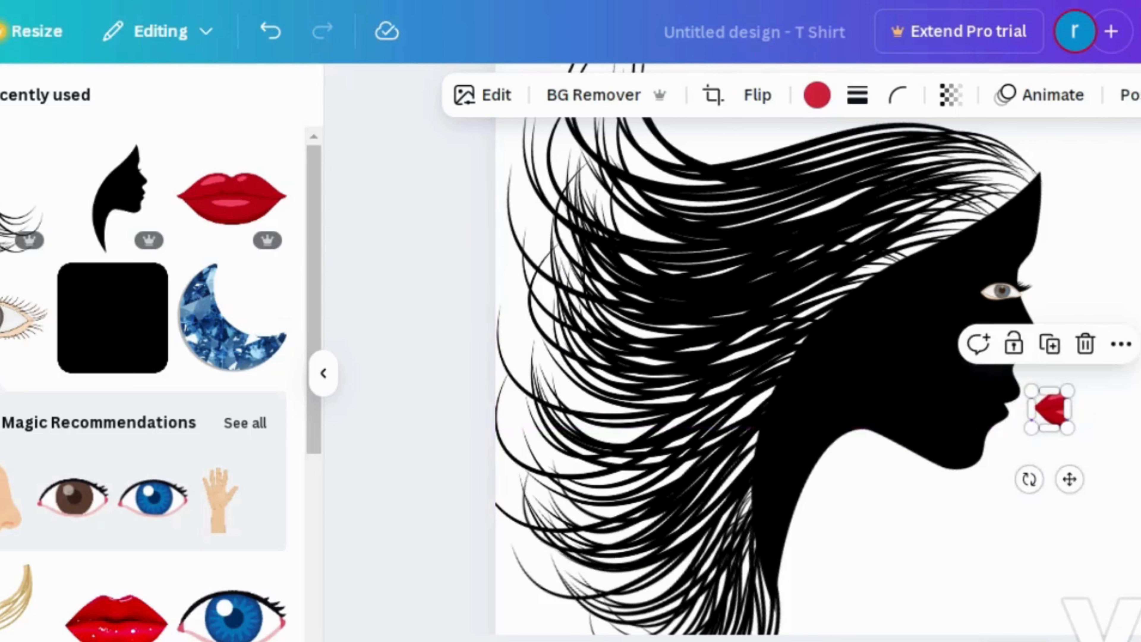
- Move the half lips onto the silhouette's mouth and rotate them to match the profile's angle
{"action": "left_click", "coordinate": [981, 640]}
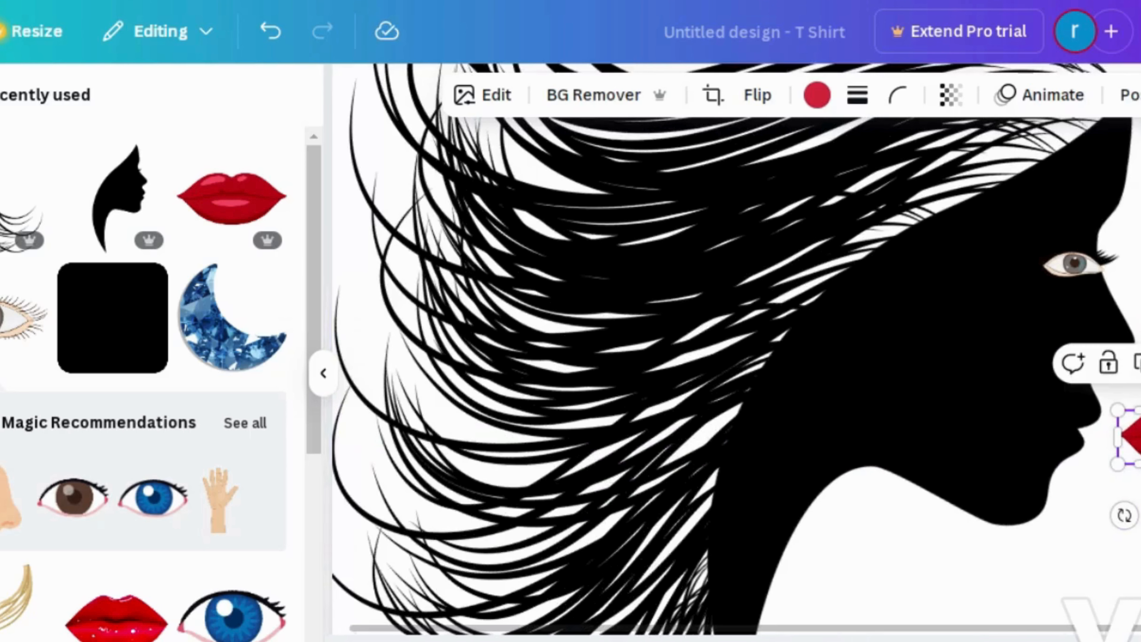
{"action": "left_click_drag", "start_coordinate": [1129, 435], "coordinate": [1076, 434]}
{"action": "left_click_drag", "start_coordinate": [1040, 501], "coordinate": [1072, 436]}
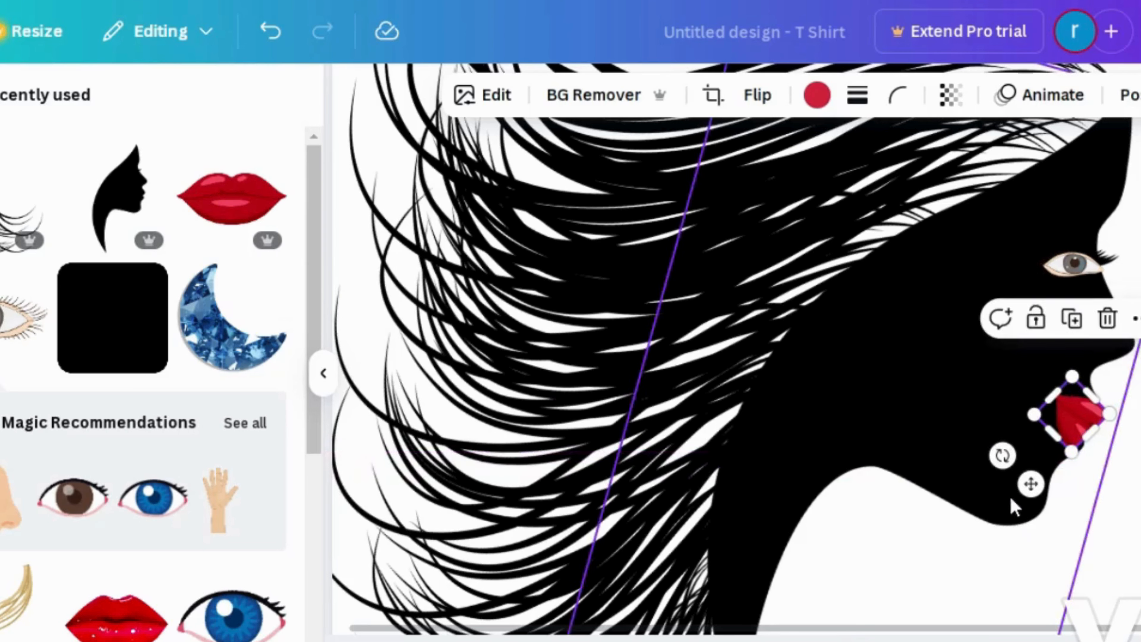
{"action": "left_click_drag", "start_coordinate": [1002, 456], "coordinate": [1015, 472]}
{"action": "left_click", "coordinate": [1129, 470]}
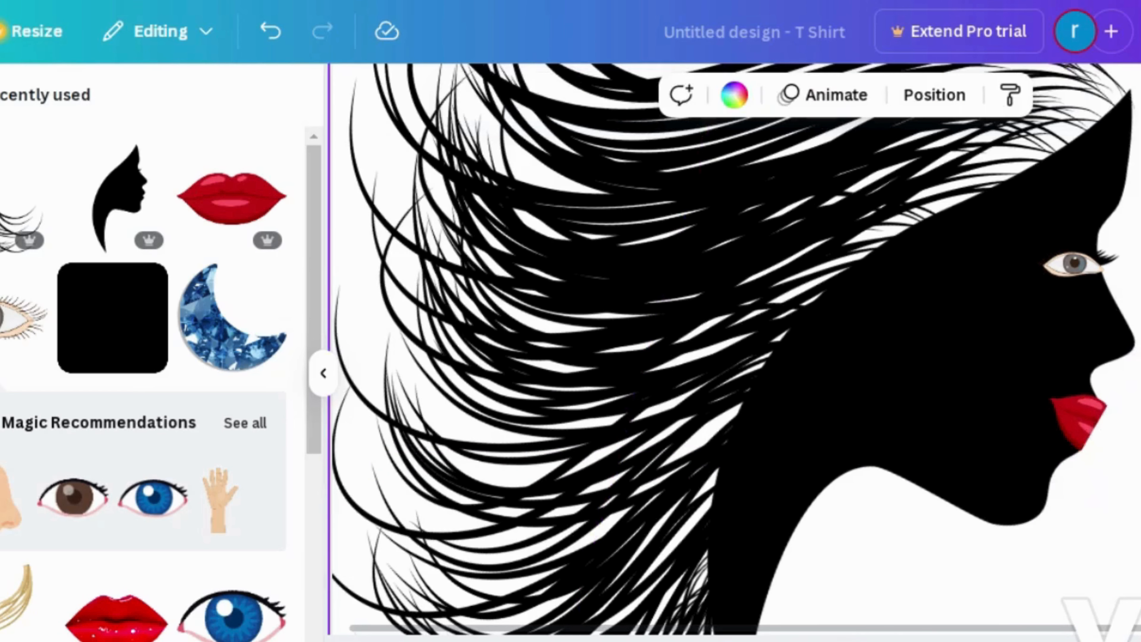
{"action": "left_click", "coordinate": [1092, 434]}
{"action": "left_click_drag", "start_coordinate": [1092, 434], "coordinate": [1079, 423]}
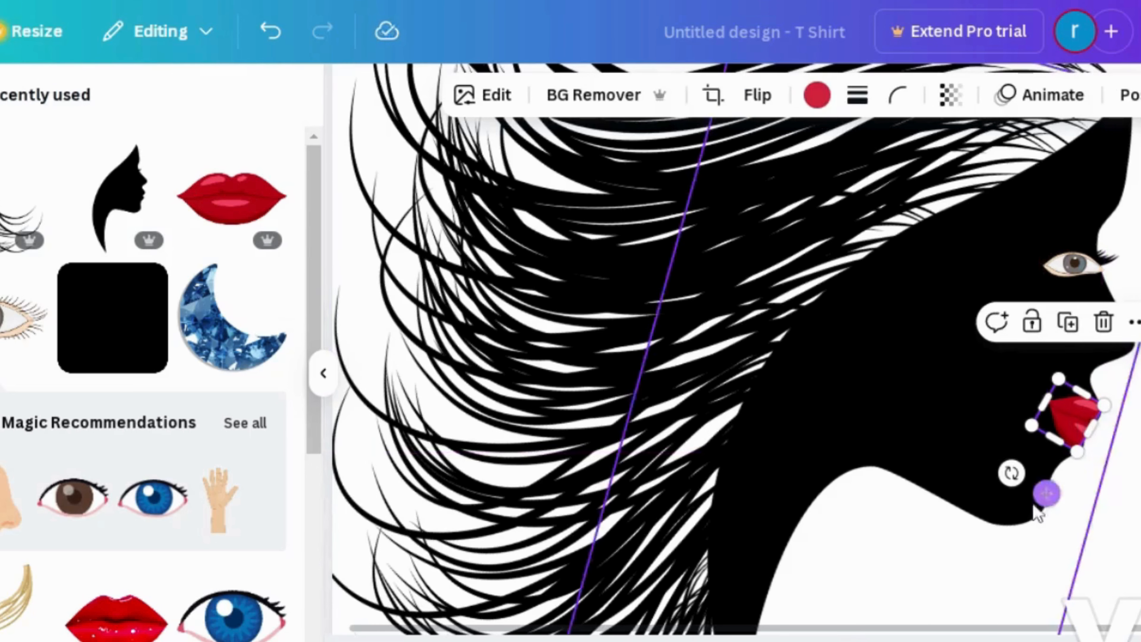
- Fine-tune the half lips' rotation and shrink them slightly to fit the silhouette's mouth
{"action": "left_click_drag", "start_coordinate": [1011, 474], "coordinate": [1015, 477]}
{"action": "right_click", "coordinate": [1018, 480]}
{"action": "left_click", "coordinate": [1139, 482]}
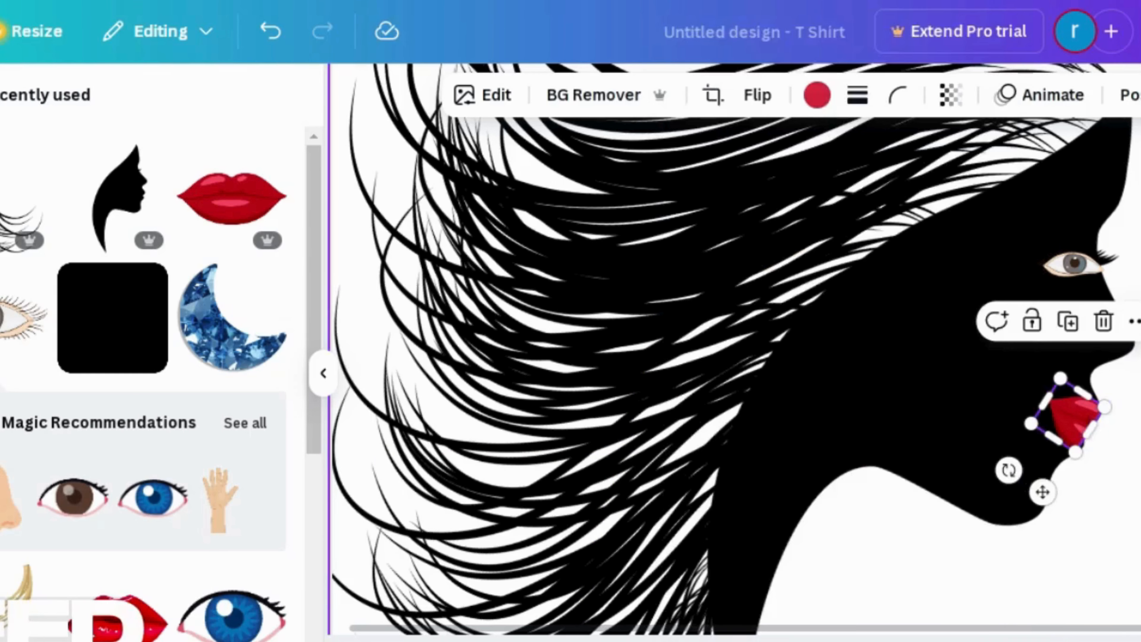
{"action": "left_click", "coordinate": [1138, 482]}
{"action": "left_click", "coordinate": [1072, 418]}
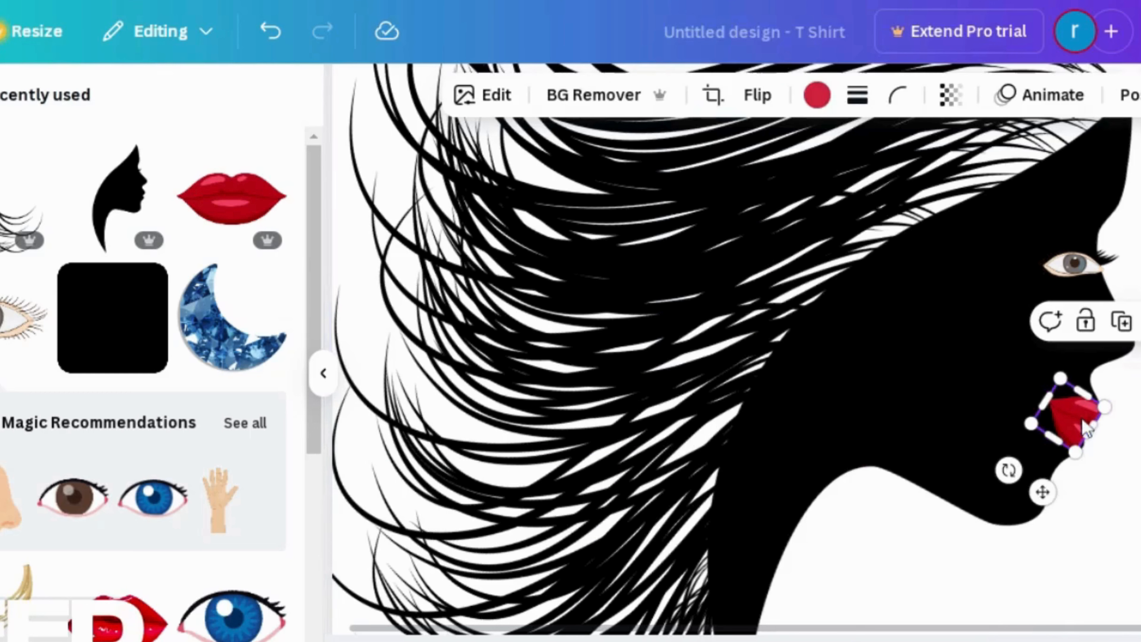
{"action": "left_click_drag", "start_coordinate": [1060, 382], "coordinate": [1062, 390]}
- Add the blonde hair strand graphic over the silhouette's face and shrink it toward the forehead
{"action": "left_click", "coordinate": [19, 582]}
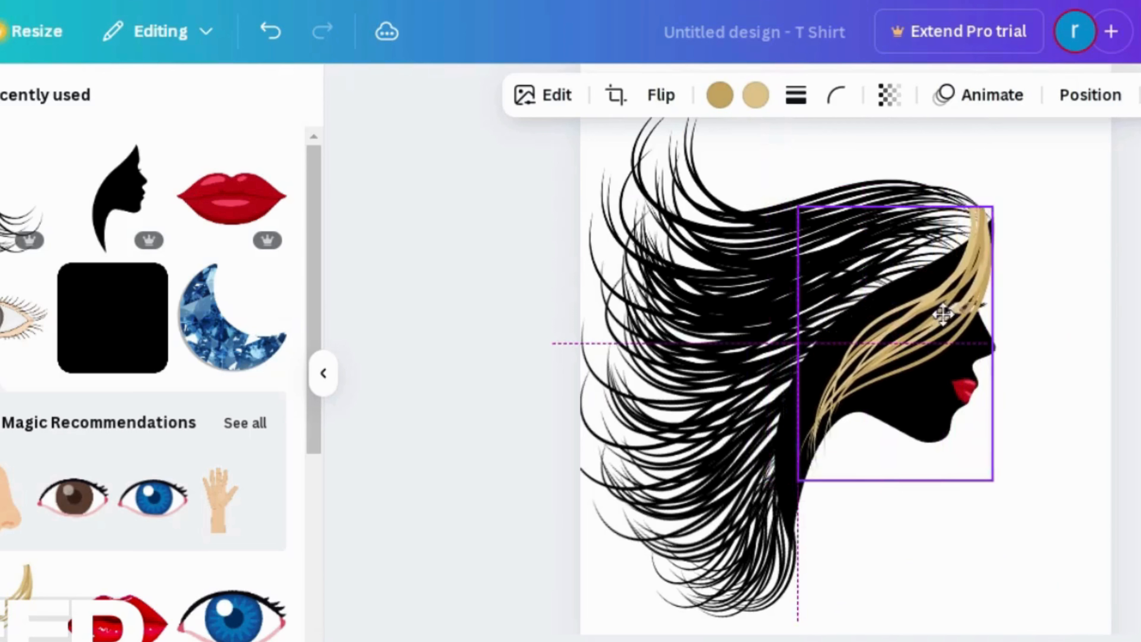
{"action": "left_click_drag", "start_coordinate": [943, 315], "coordinate": [946, 321]}
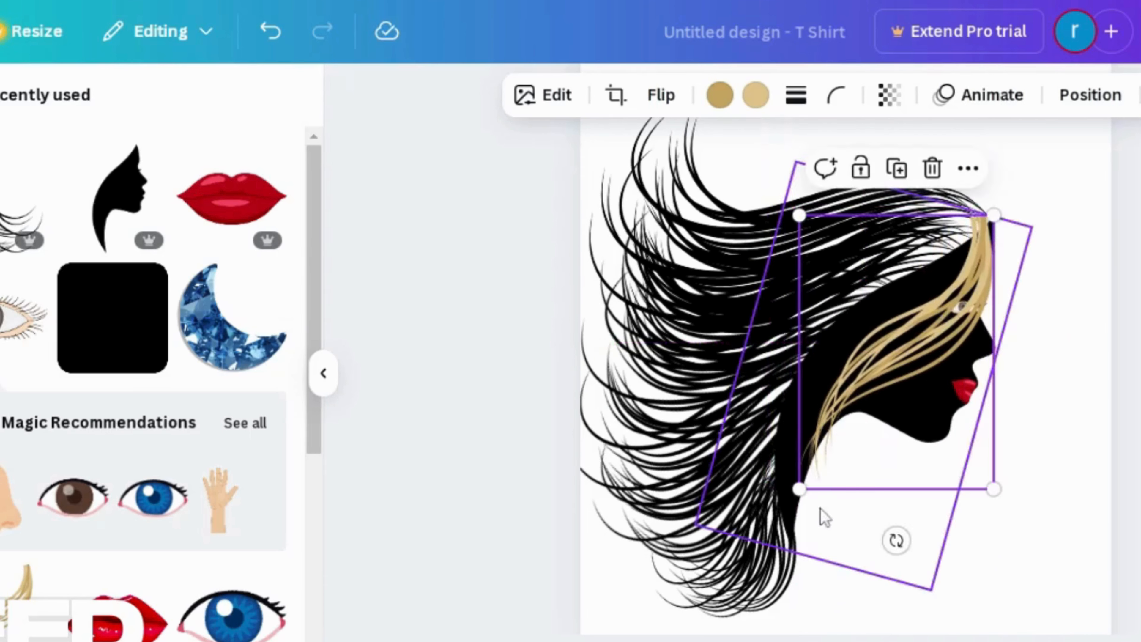
{"action": "left_click_drag", "start_coordinate": [799, 490], "coordinate": [871, 388]}
- Rotate the blonde strand clockwise and move it so it sweeps back from the forehead along the front hairline
{"action": "left_click_drag", "start_coordinate": [932, 440], "coordinate": [911, 438]}
{"action": "left_click_drag", "start_coordinate": [983, 273], "coordinate": [975, 260]}
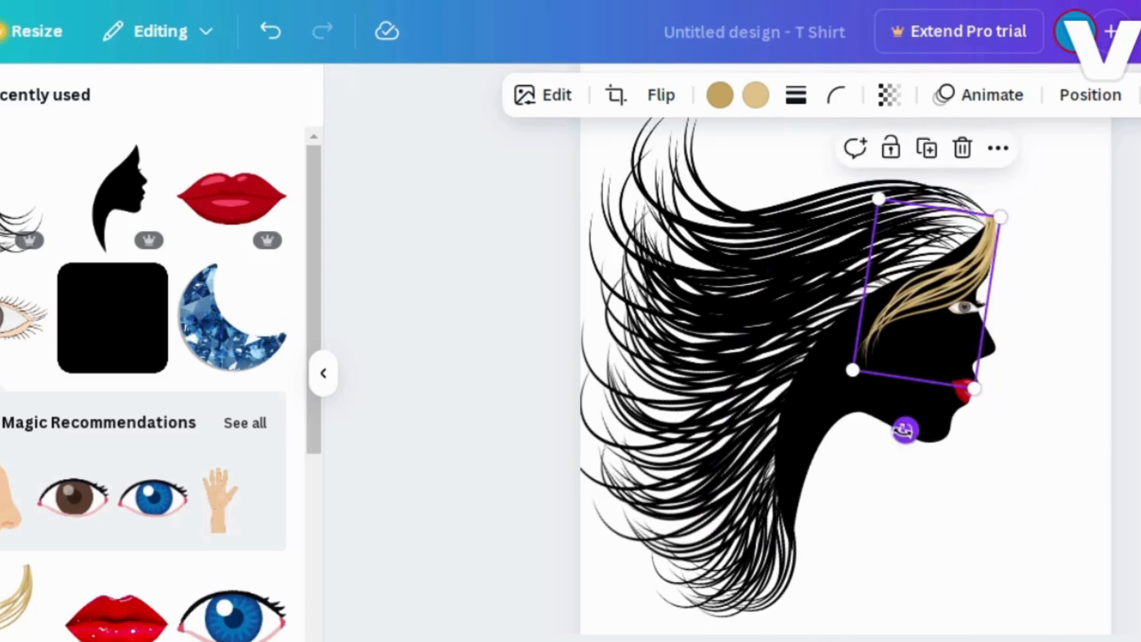
{"action": "left_click_drag", "start_coordinate": [903, 428], "coordinate": [887, 426]}
{"action": "left_click_drag", "start_coordinate": [964, 288], "coordinate": [949, 269]}
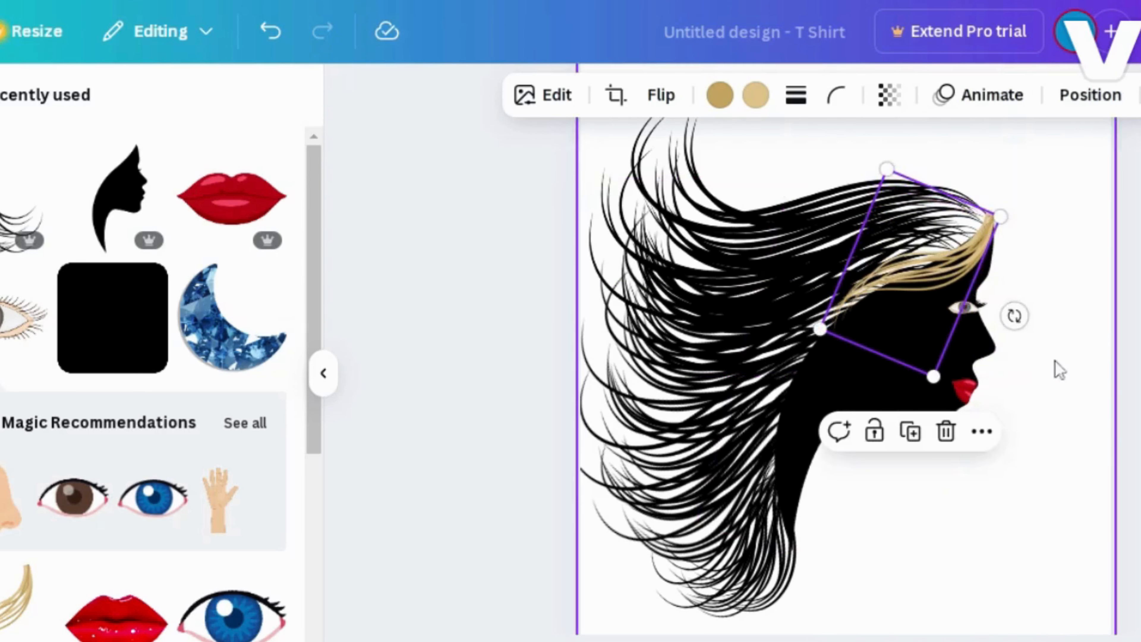
- Duplicate the blonde strand, move the copy farther back and rotate it to continue the highlight into the black hair
{"action": "left_click", "coordinate": [914, 442]}
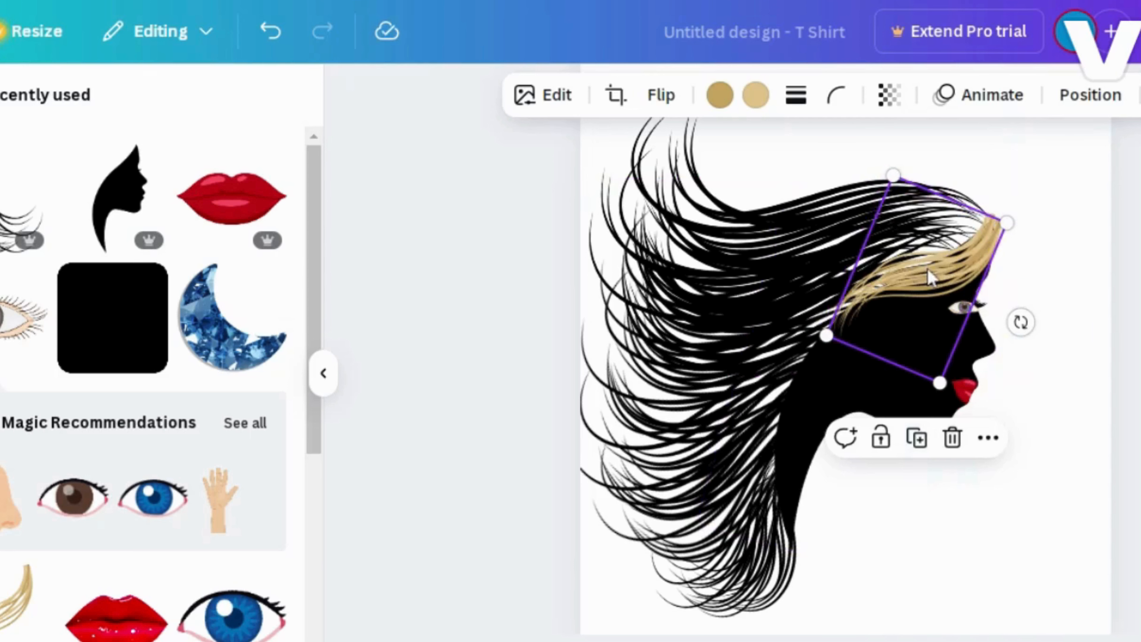
{"action": "left_click_drag", "start_coordinate": [924, 267], "coordinate": [875, 310]}
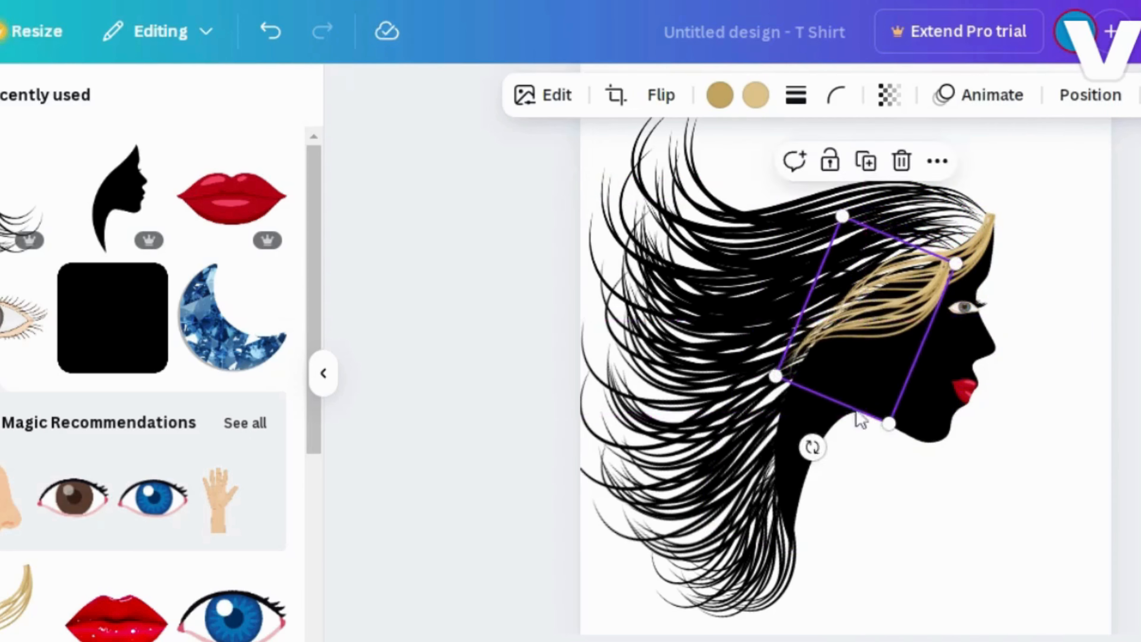
{"action": "left_click_drag", "start_coordinate": [809, 446], "coordinate": [796, 438]}
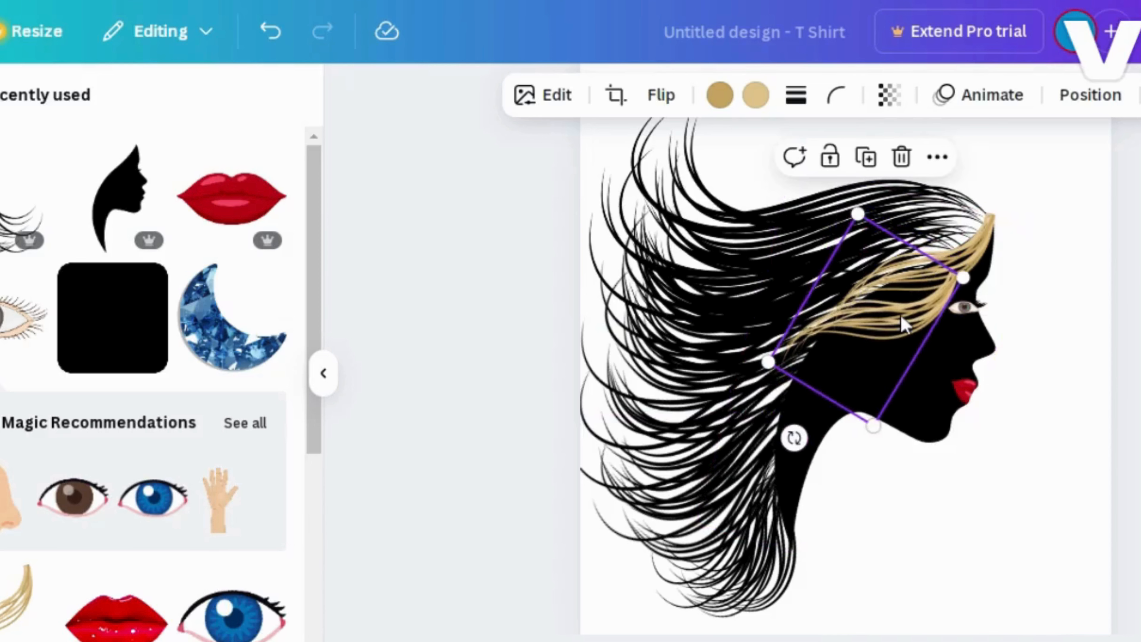
{"action": "left_click_drag", "start_coordinate": [900, 320], "coordinate": [881, 304]}
{"action": "left_click", "coordinate": [1024, 296]}
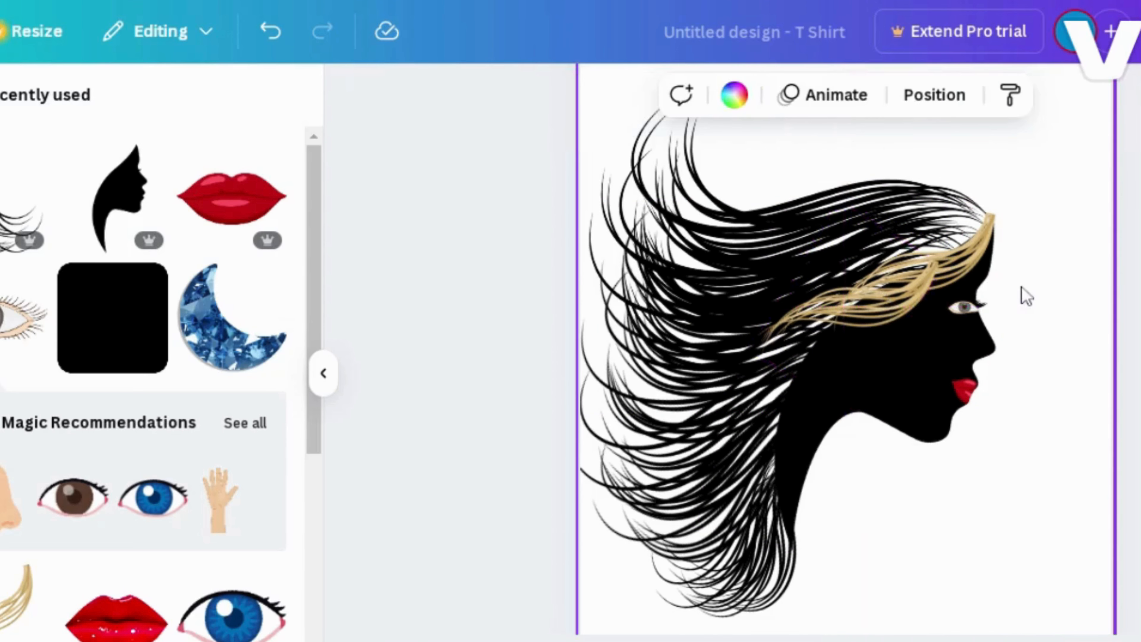
- Duplicate the front blonde strand, flip the copy horizontally and move it in front of the face
{"action": "left_click", "coordinate": [983, 259]}
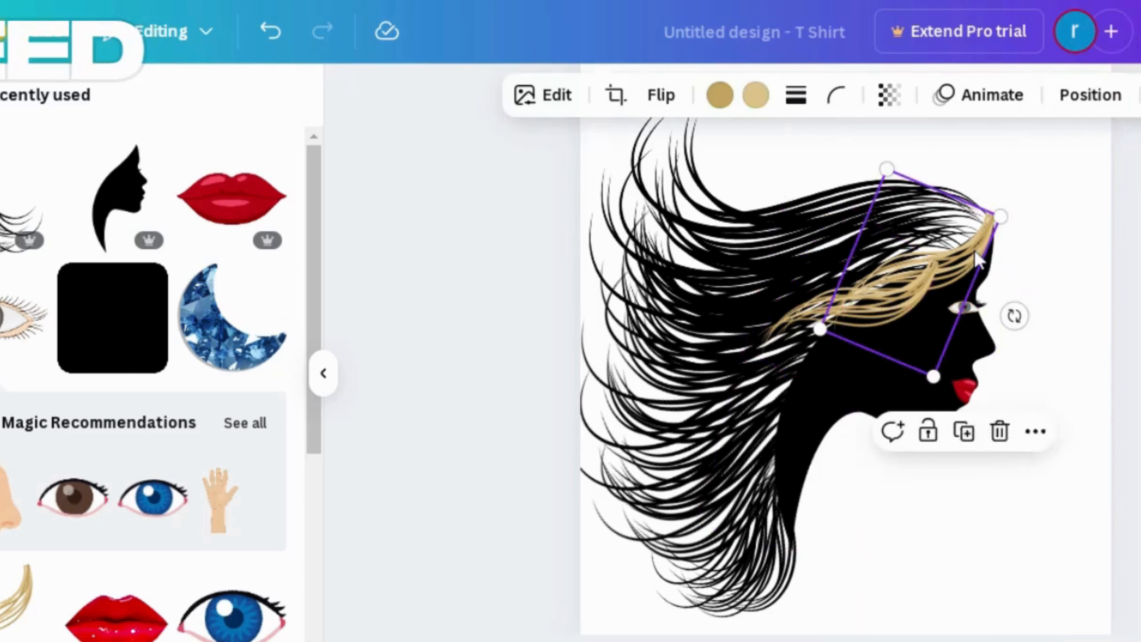
{"action": "left_click", "coordinate": [911, 432]}
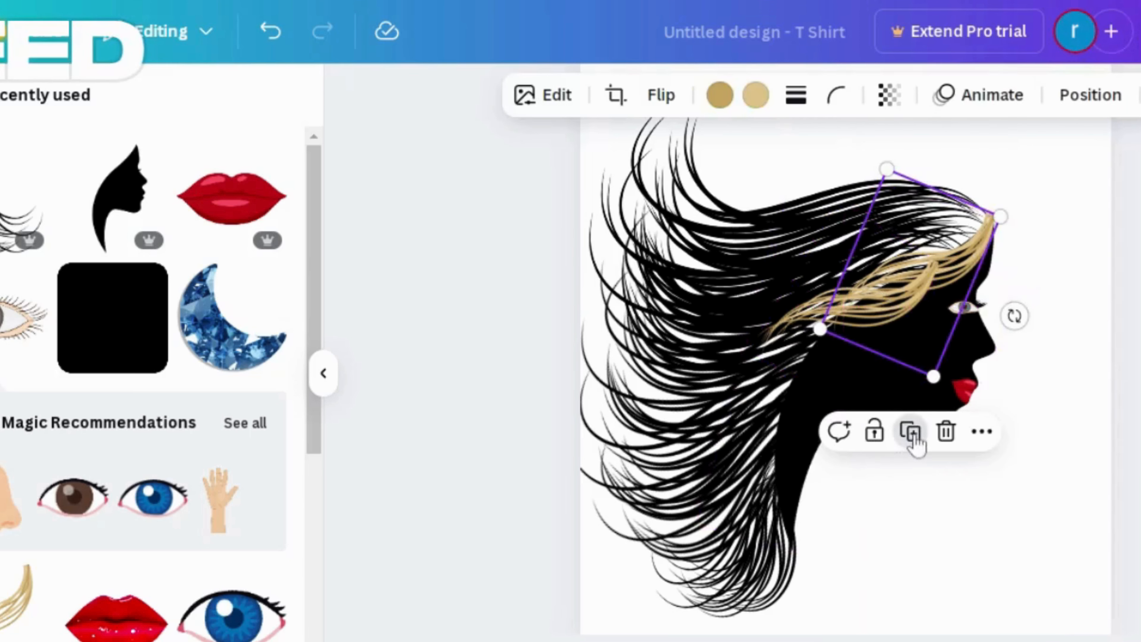
{"action": "left_click", "coordinate": [674, 103]}
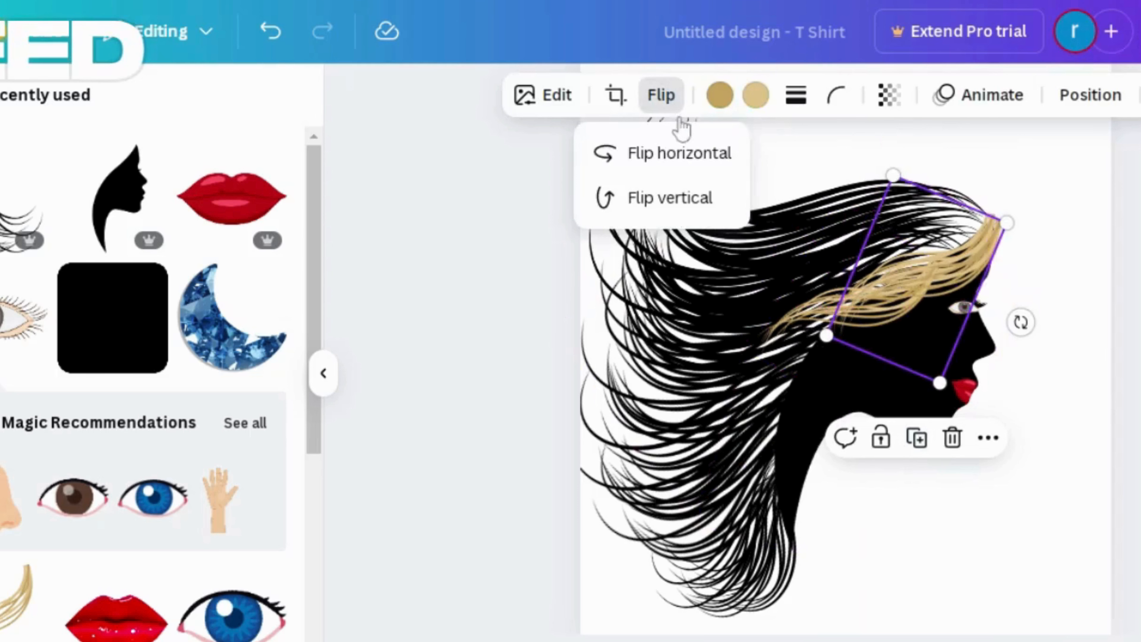
{"action": "left_click", "coordinate": [687, 155]}
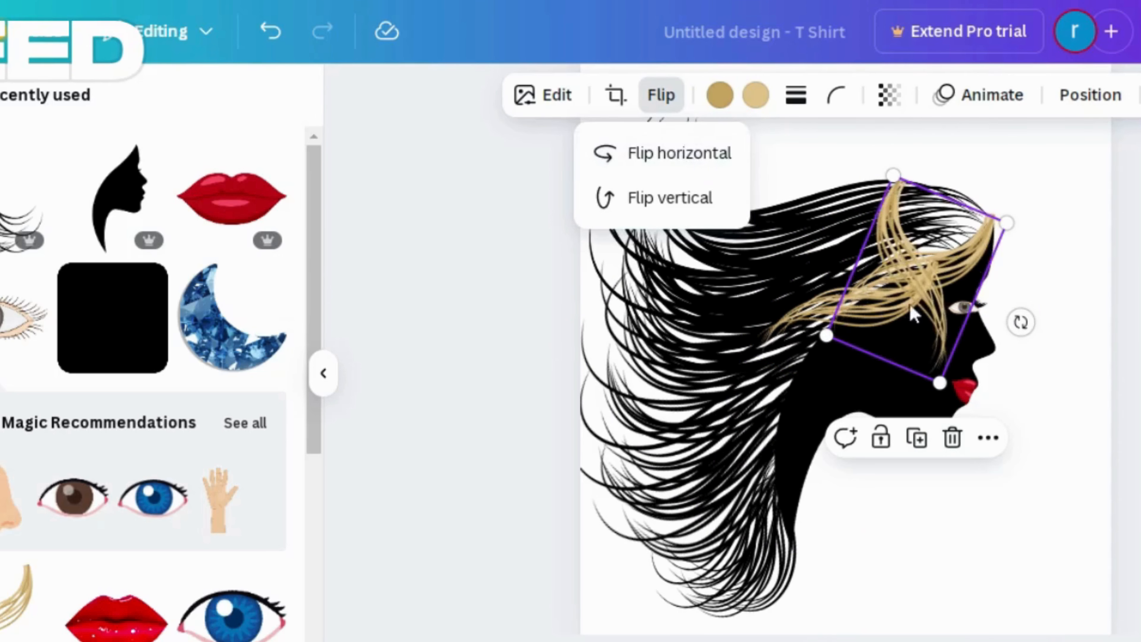
{"action": "left_click_drag", "start_coordinate": [918, 308], "coordinate": [1053, 307]}
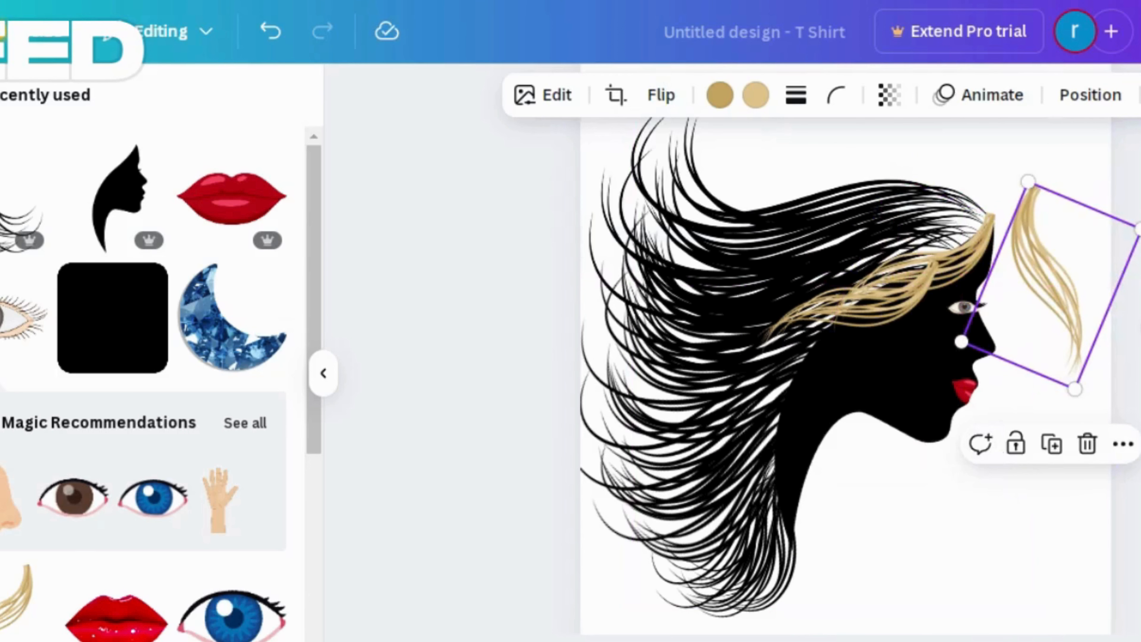
- Rotate the copied strand counter-clockwise, flip it and move its root to the top of the forehead
{"action": "left_click_drag", "start_coordinate": [1139, 322], "coordinate": [1092, 152]}
{"action": "left_click", "coordinate": [661, 95]}
{"action": "left_click", "coordinate": [680, 180]}
{"action": "left_click_drag", "start_coordinate": [1034, 234], "coordinate": [1003, 232]}
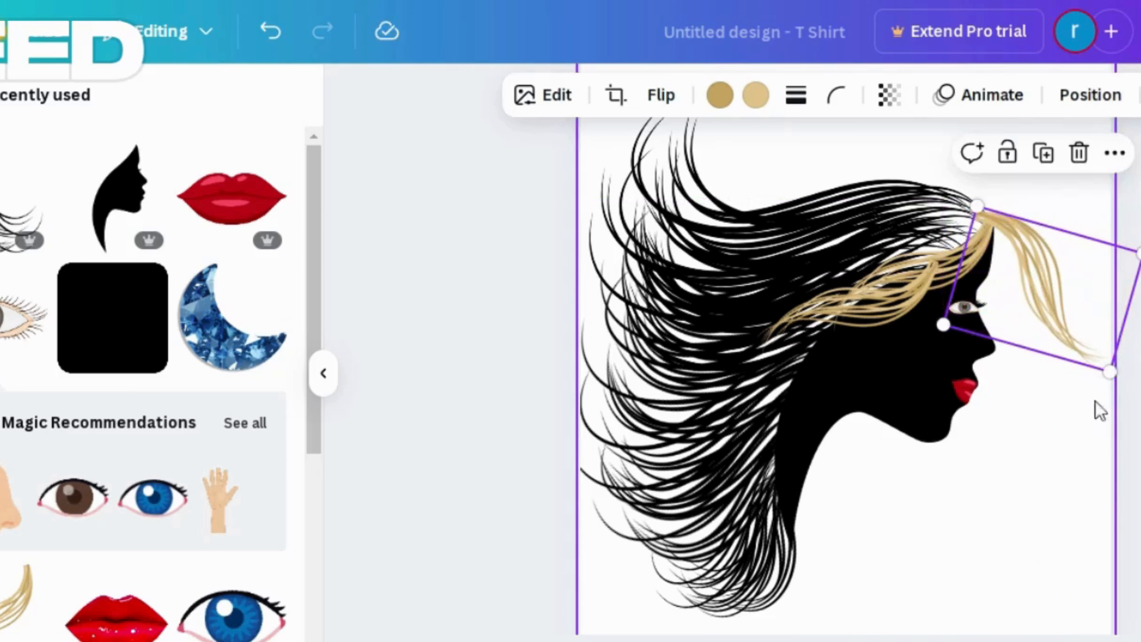
- Shrink the front strand, rotate it to hang more steeply and place it against the forehead as a fringe
{"action": "left_click_drag", "start_coordinate": [1095, 370], "coordinate": [1062, 350]}
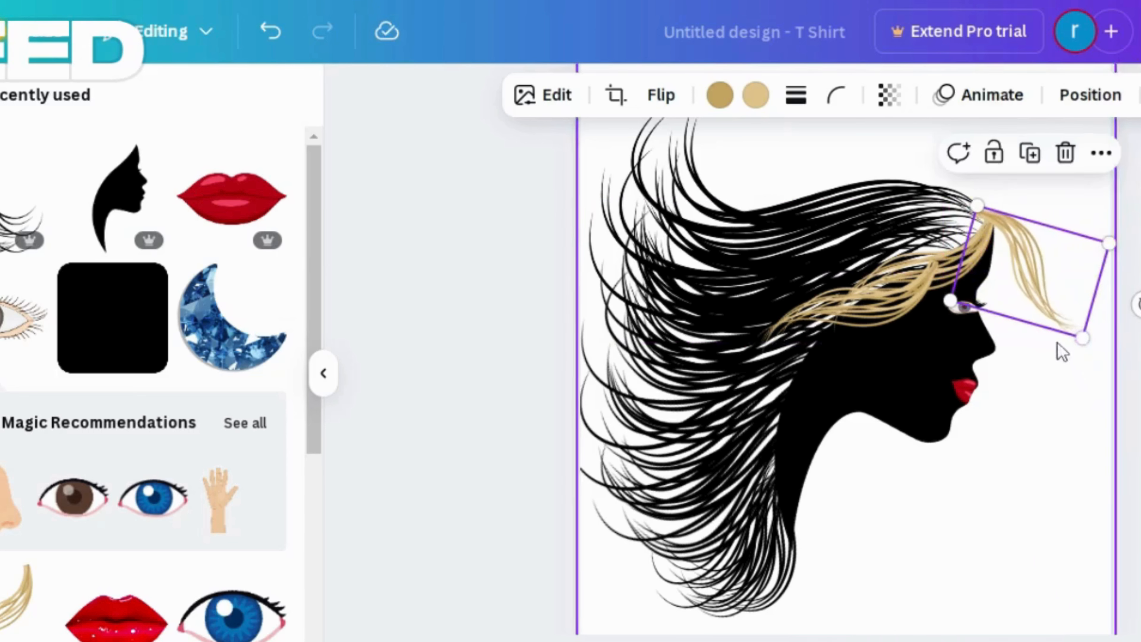
{"action": "mouse_move", "coordinate": [1020, 238]}
{"action": "left_mouse_down"}
{"action": "mouse_move", "coordinate": [1001, 223]}
{"action": "mouse_move", "coordinate": [1002, 238]}
{"action": "mouse_move", "coordinate": [1022, 242]}
{"action": "left_mouse_up"}
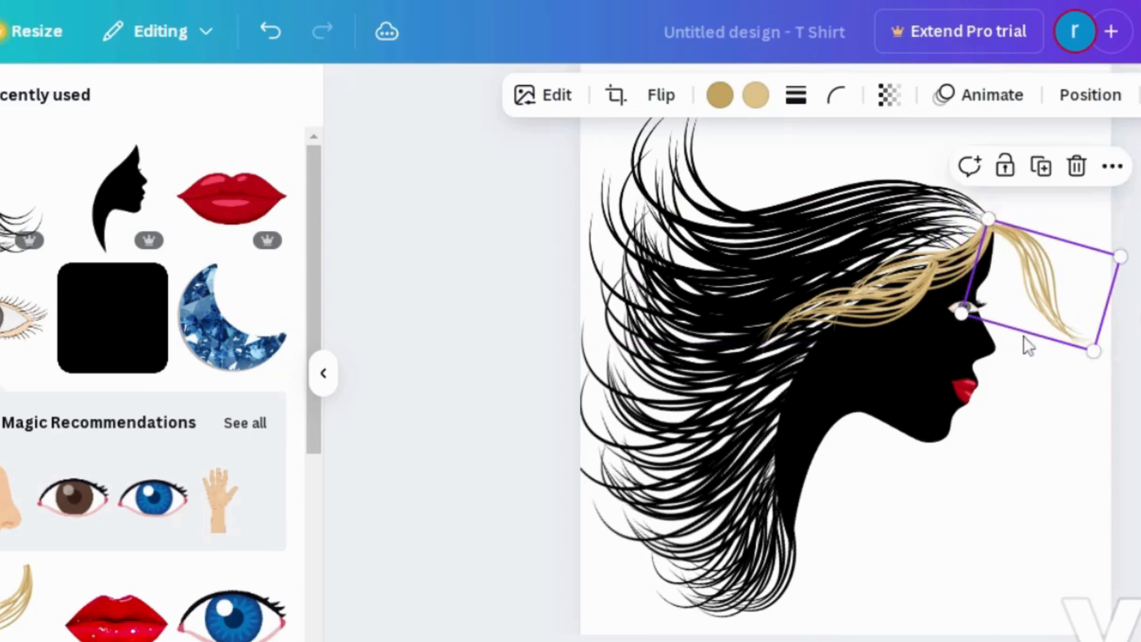
{"action": "mouse_move", "coordinate": [1118, 330]}
{"action": "left_mouse_down"}
{"action": "mouse_move", "coordinate": [1129, 344]}
{"action": "mouse_move", "coordinate": [1113, 338]}
{"action": "left_mouse_up"}
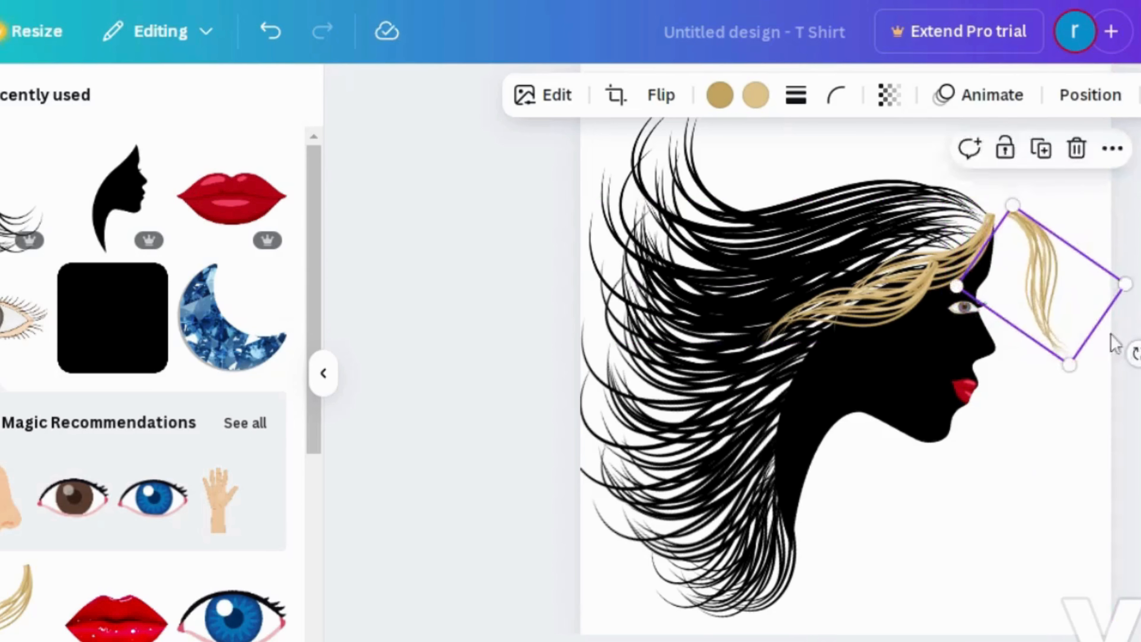
{"action": "left_click_drag", "start_coordinate": [1034, 247], "coordinate": [1008, 239]}
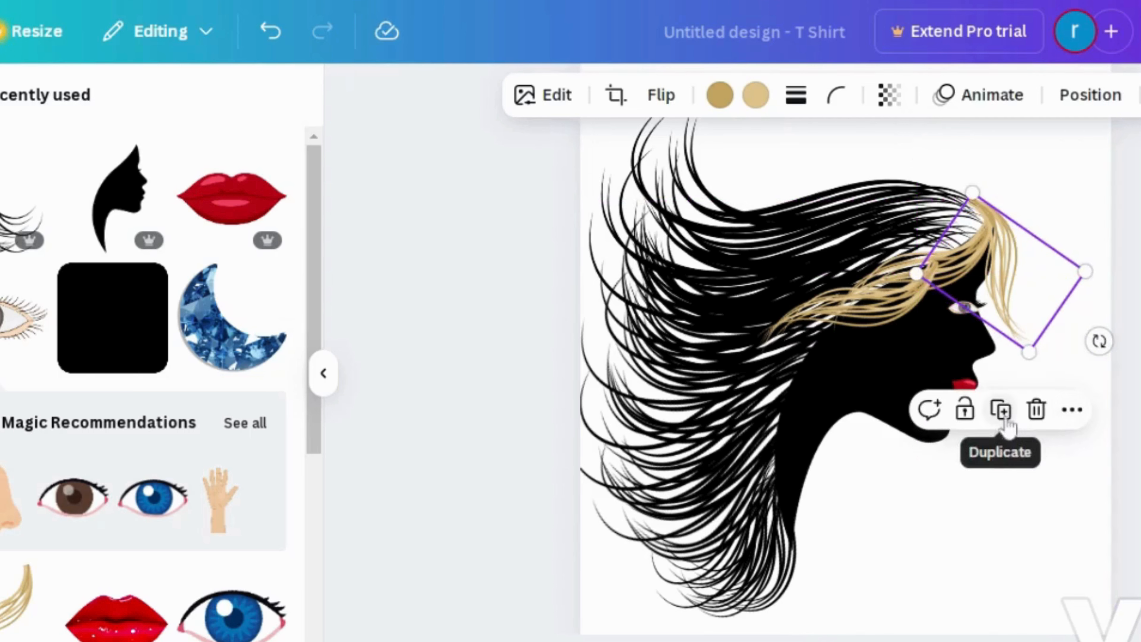
- Duplicate the fringe strand, offset the copy slightly forward and change its darker gold colour to black
{"action": "left_click", "coordinate": [1001, 409]}
{"action": "left_click_drag", "start_coordinate": [1073, 288], "coordinate": [993, 268]}
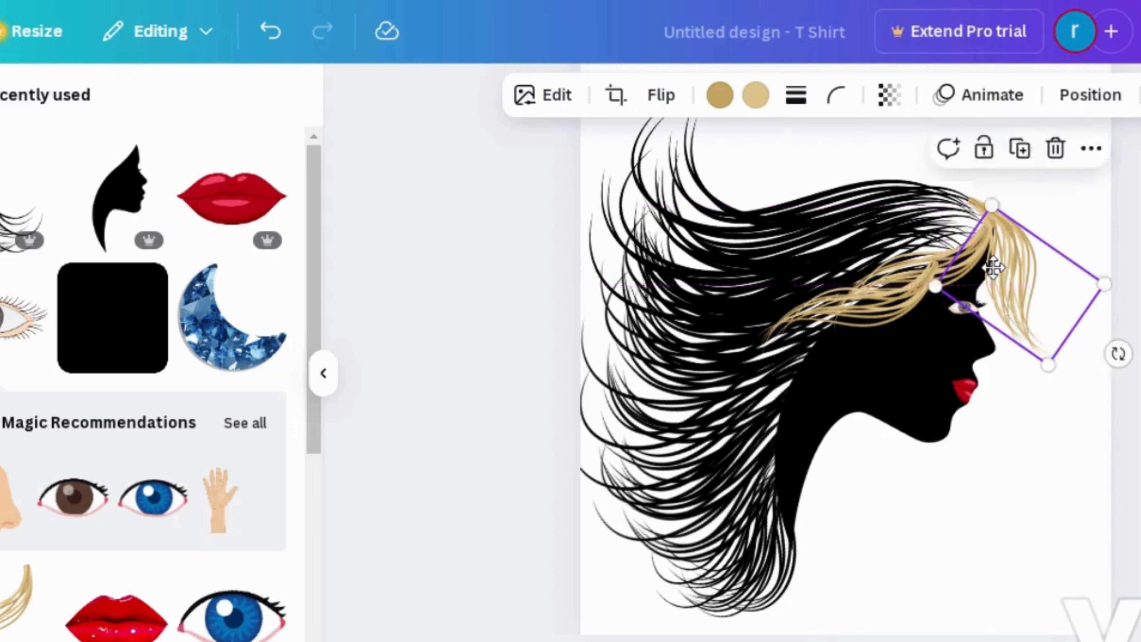
{"action": "left_click", "coordinate": [718, 95]}
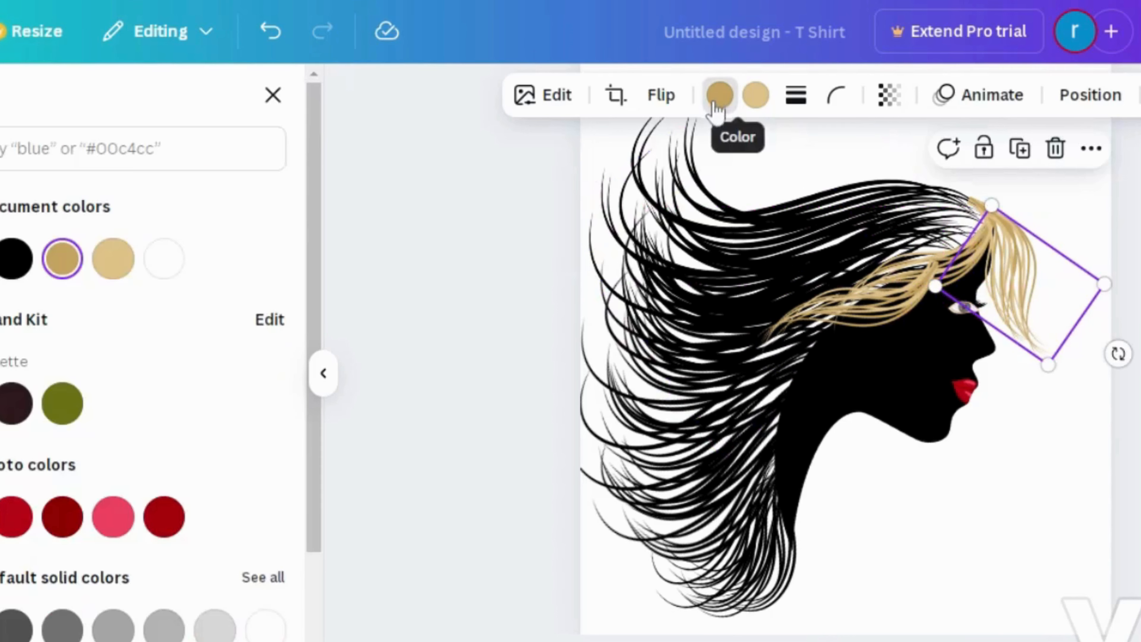
{"action": "left_click", "coordinate": [28, 263]}
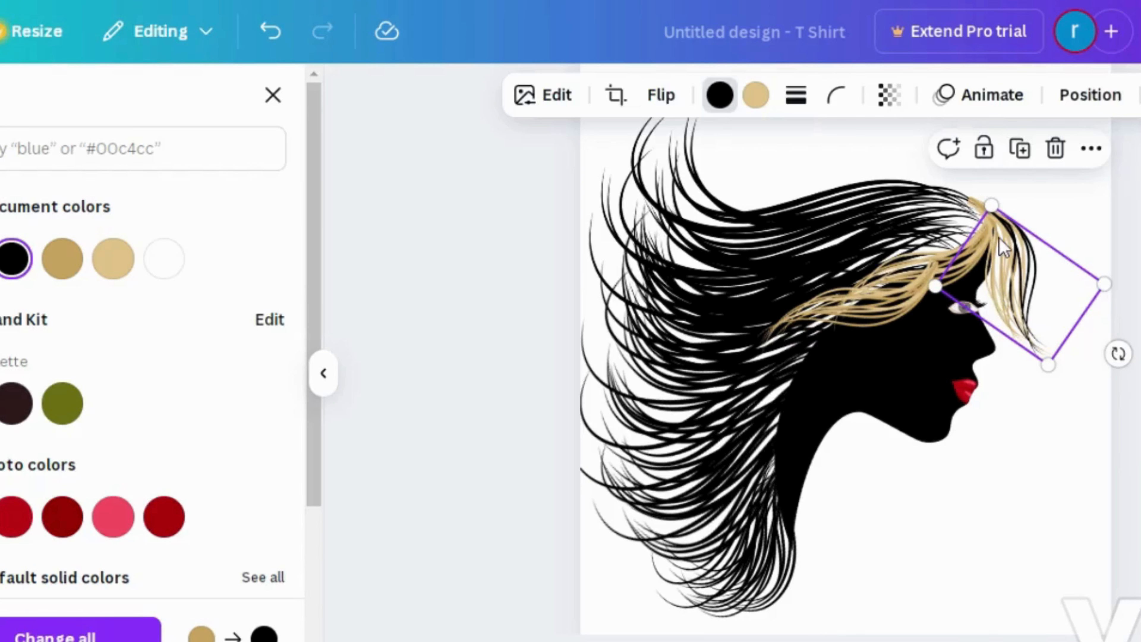
{"action": "left_click", "coordinate": [1046, 411]}
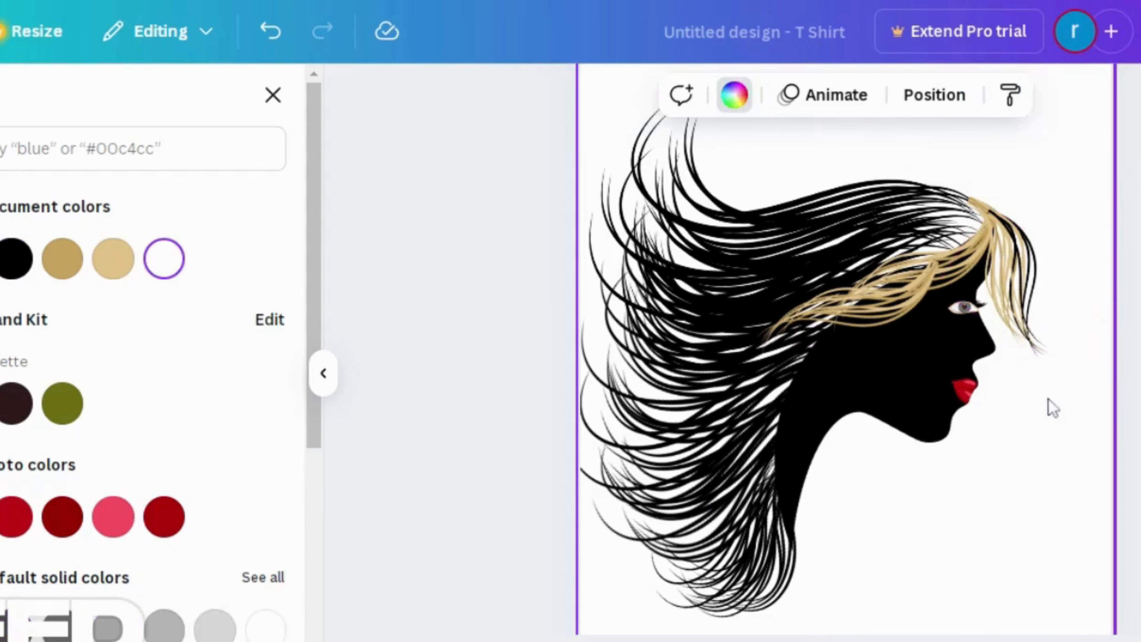
- Move the black-and-gold copy aside and change the original fringe strand's darker gold colour to black
{"action": "left_click", "coordinate": [997, 310]}
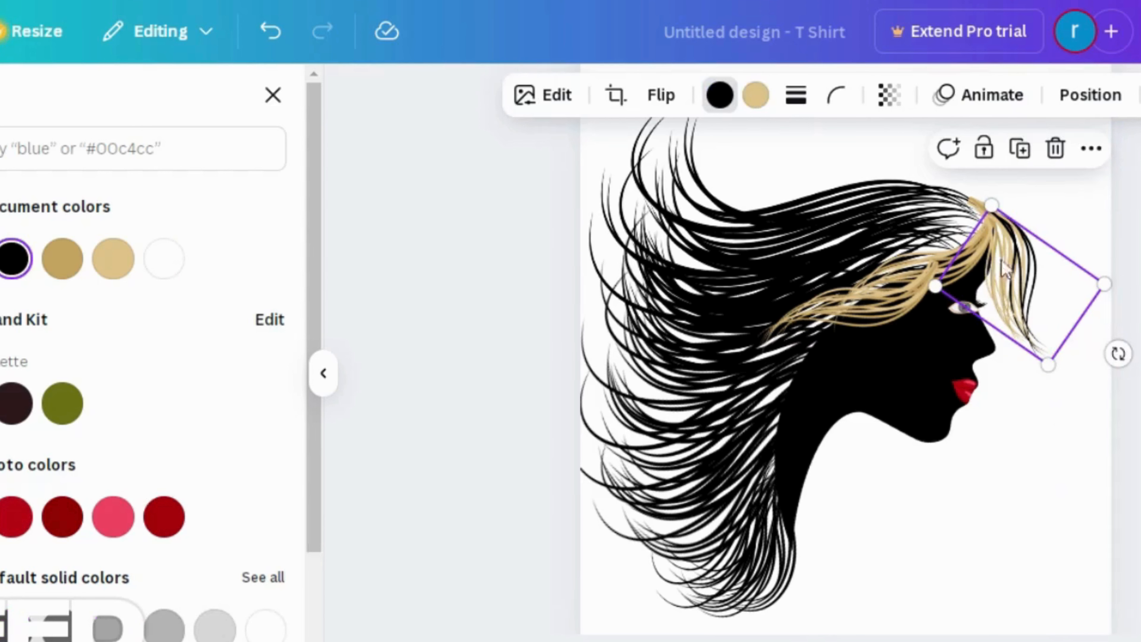
{"action": "left_click_drag", "start_coordinate": [1033, 242], "coordinate": [1057, 222]}
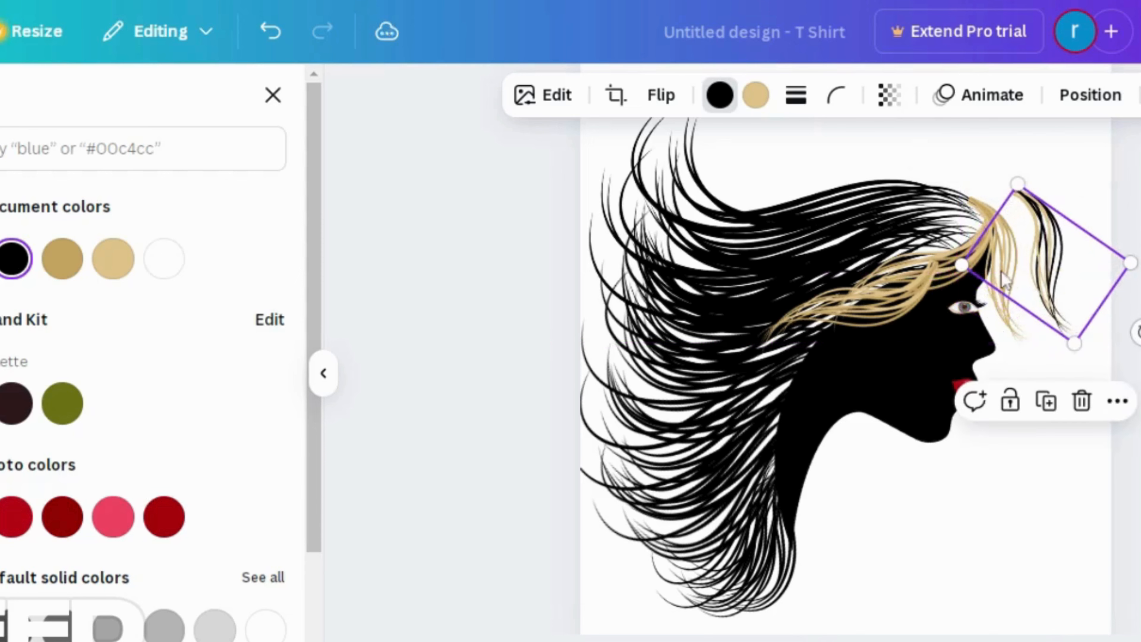
{"action": "left_click", "coordinate": [993, 309]}
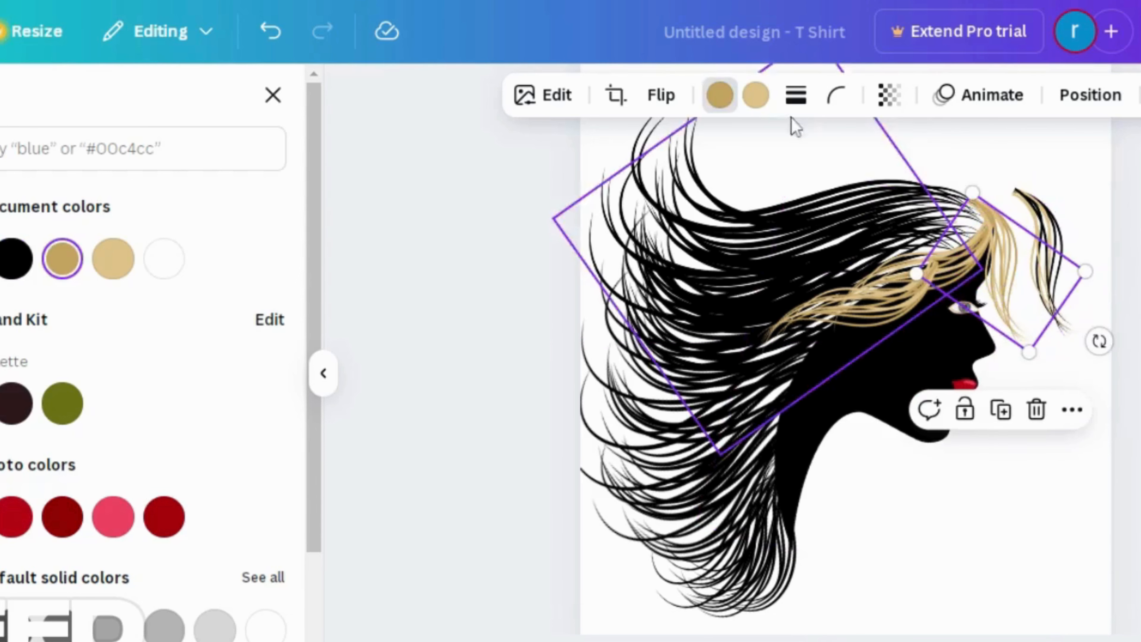
{"action": "left_click", "coordinate": [721, 104]}
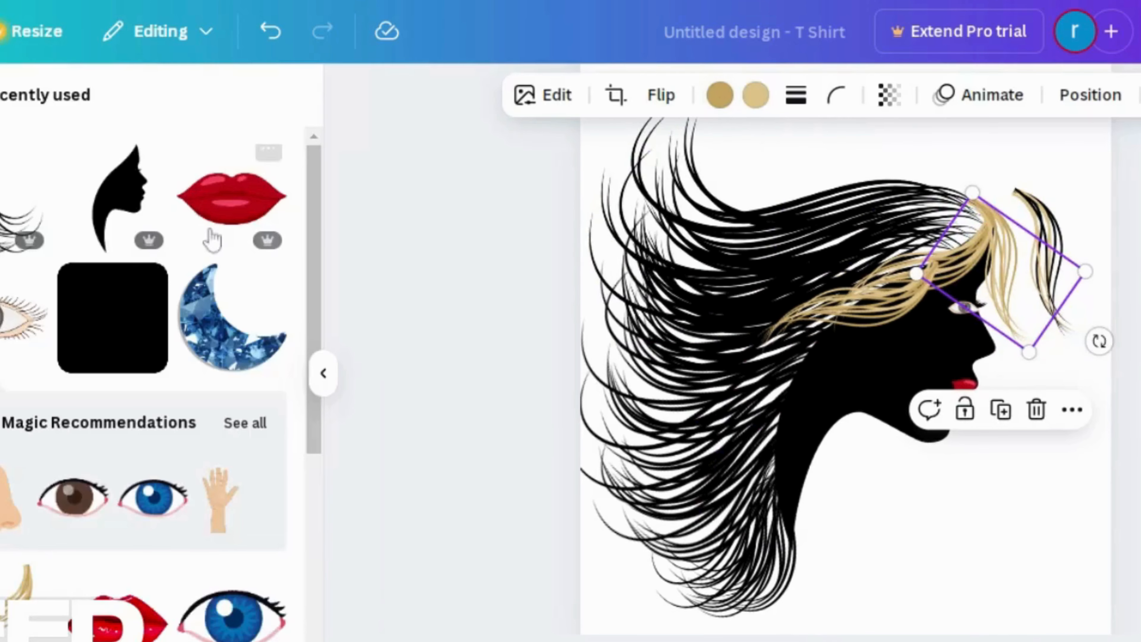
{"action": "left_click", "coordinate": [719, 95]}
{"action": "left_click", "coordinate": [12, 258]}
- Rotate the set-aside black-and-gold strand slightly and move it back over the fringe at the forehead
{"action": "left_click", "coordinate": [1053, 252]}
{"action": "left_click_drag", "start_coordinate": [1139, 335], "coordinate": [1140, 313]}
{"action": "left_click_drag", "start_coordinate": [1042, 246], "coordinate": [1013, 245]}
- Select the whole artwork, tilt it counter-clockwise and reposition it on the page
{"action": "key", "text": "ctrl+a"}
{"action": "mouse_move", "coordinate": [938, 354]}
{"action": "left_mouse_down"}
{"action": "mouse_move", "coordinate": [935, 342]}
{"action": "mouse_move", "coordinate": [940, 352]}
{"action": "left_mouse_up"}
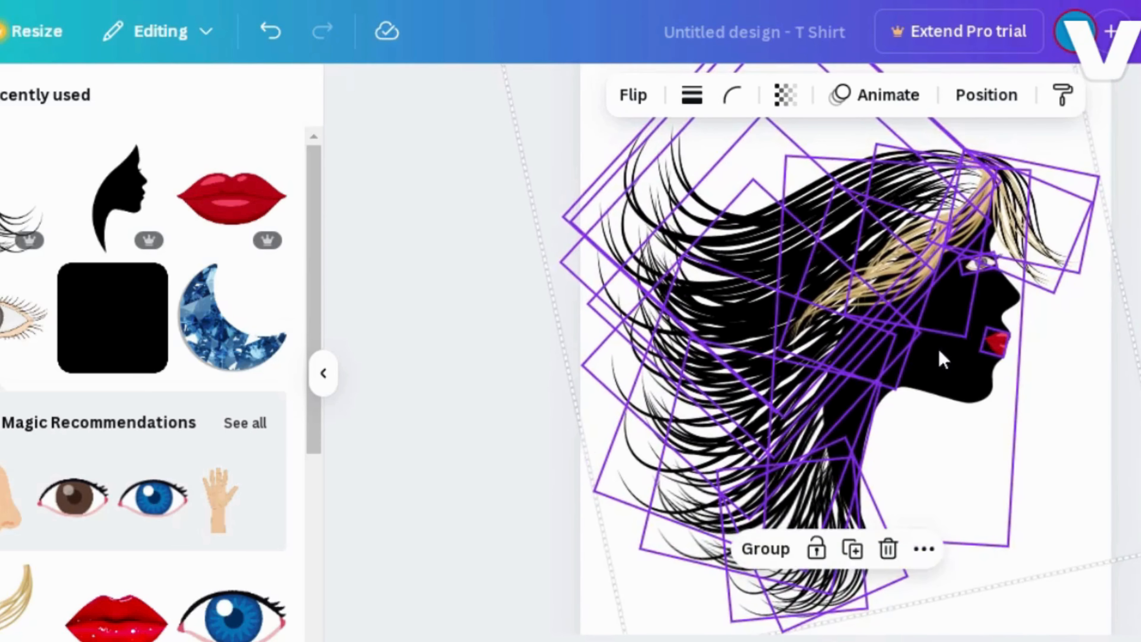
{"action": "key", "text": "Escape"}
{"action": "scroll", "coordinate": [844, 350], "scroll_direction": "up", "scroll_amount": 2}
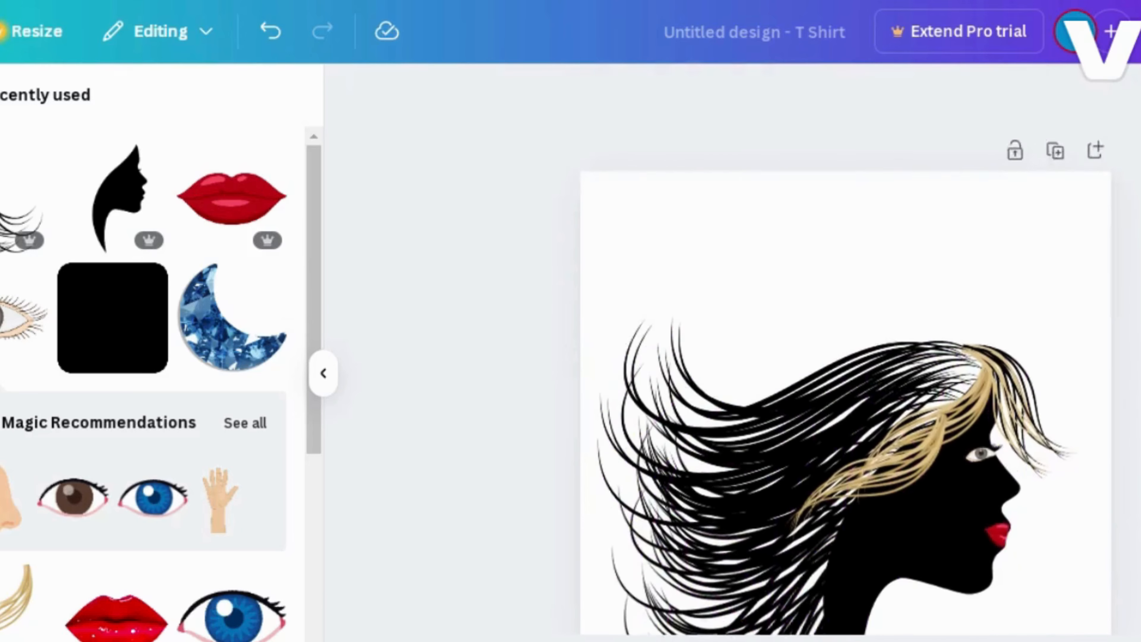
{"action": "scroll", "coordinate": [844, 350], "scroll_direction": "down", "scroll_amount": 4}
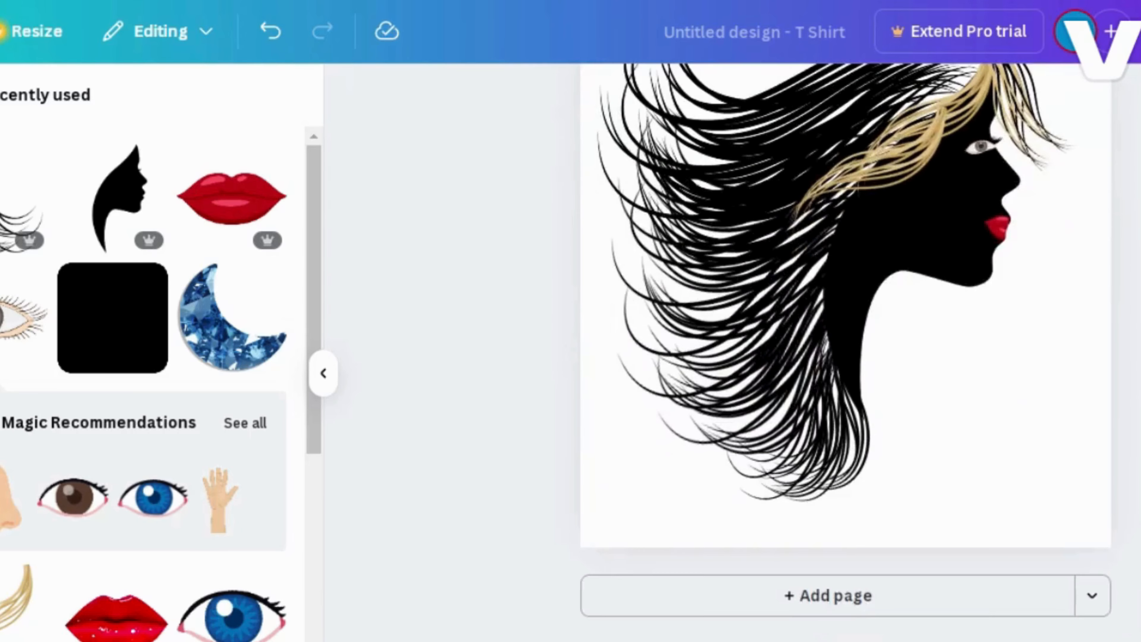
{"action": "scroll", "coordinate": [693, 221], "scroll_direction": "up", "scroll_amount": 3}
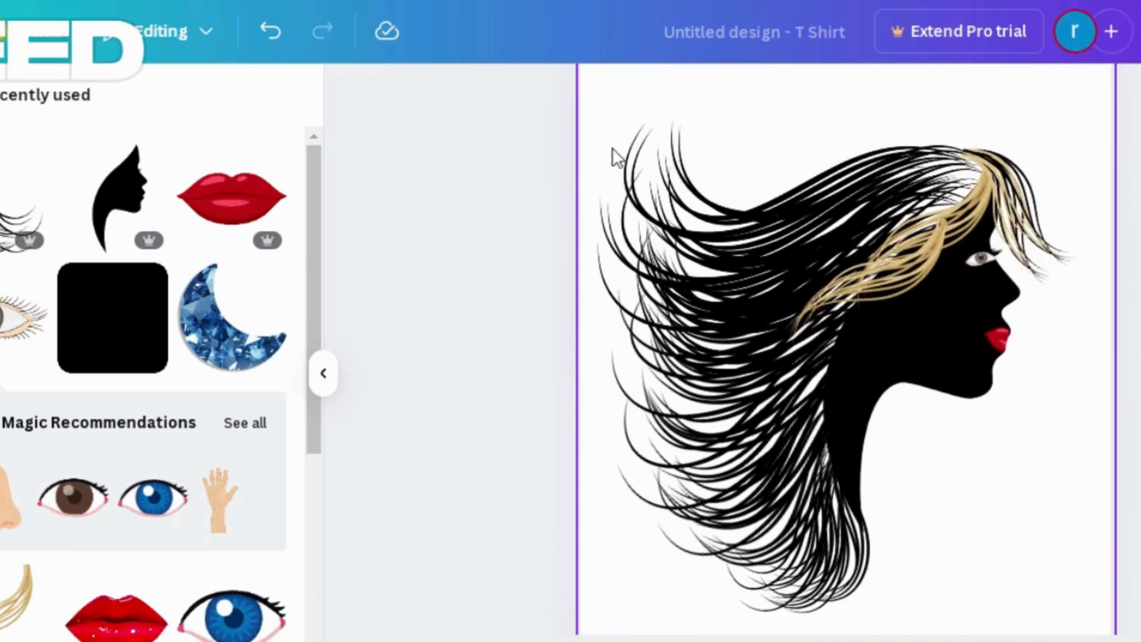
- Select all the hair and face elements together and move them higher on the page
{"action": "left_click_drag", "start_coordinate": [608, 140], "coordinate": [1016, 625]}
{"action": "left_click_drag", "start_coordinate": [935, 438], "coordinate": [932, 376]}
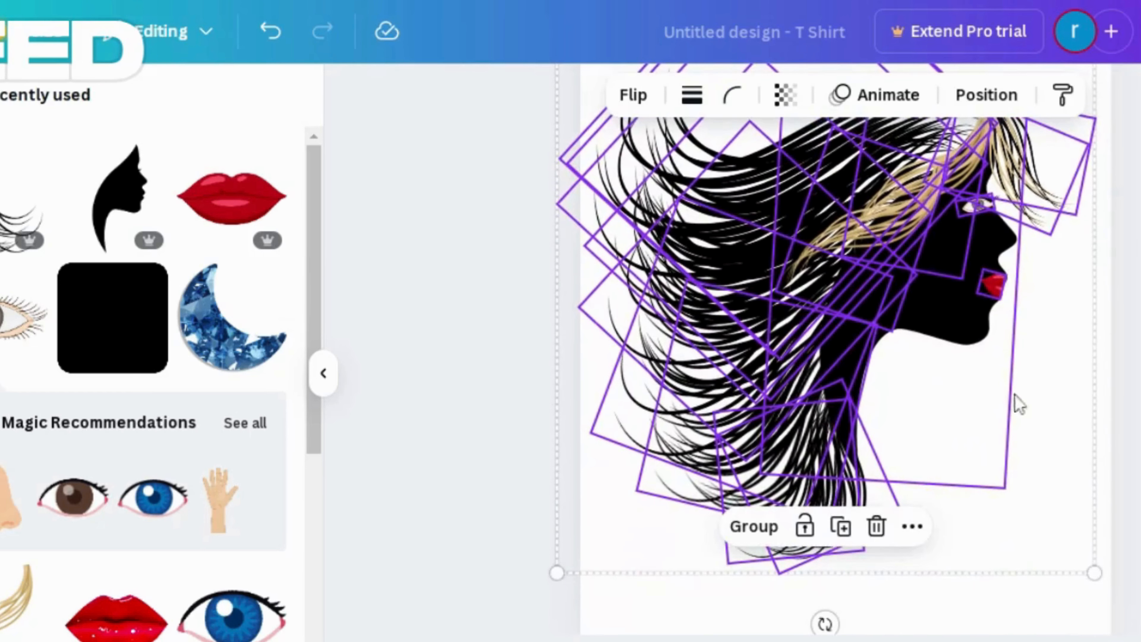
{"action": "left_click", "coordinate": [1127, 425]}
{"action": "scroll", "coordinate": [845, 350], "scroll_direction": "up", "scroll_amount": 2}
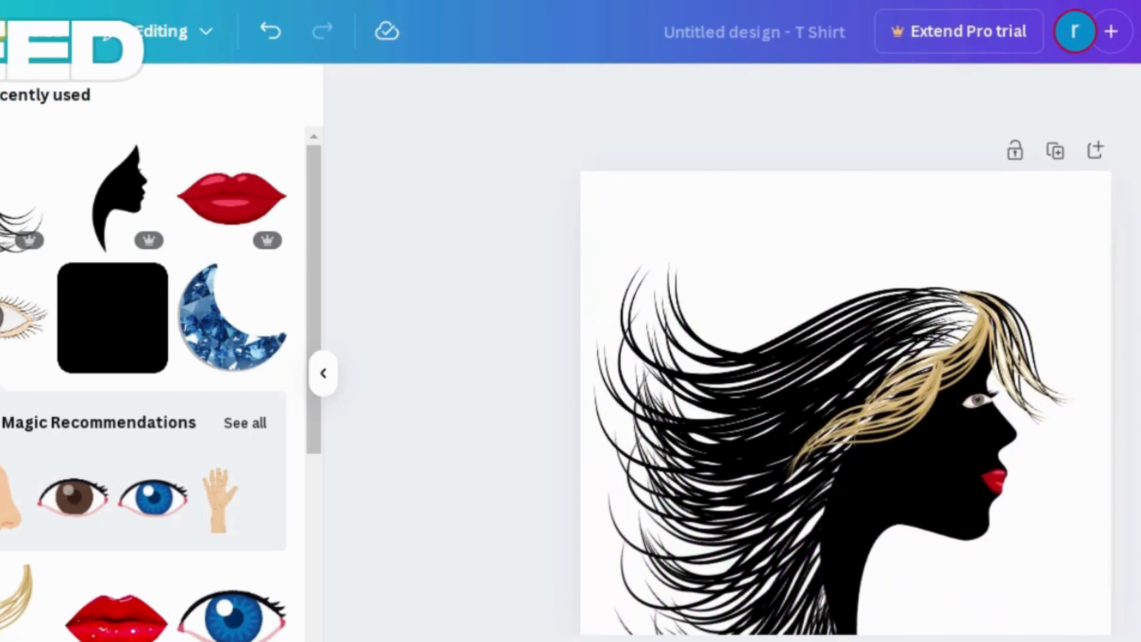
{"action": "scroll", "coordinate": [845, 351], "scroll_direction": "down", "scroll_amount": 3}
{"action": "scroll", "coordinate": [988, 319], "scroll_direction": "up", "scroll_amount": 2}
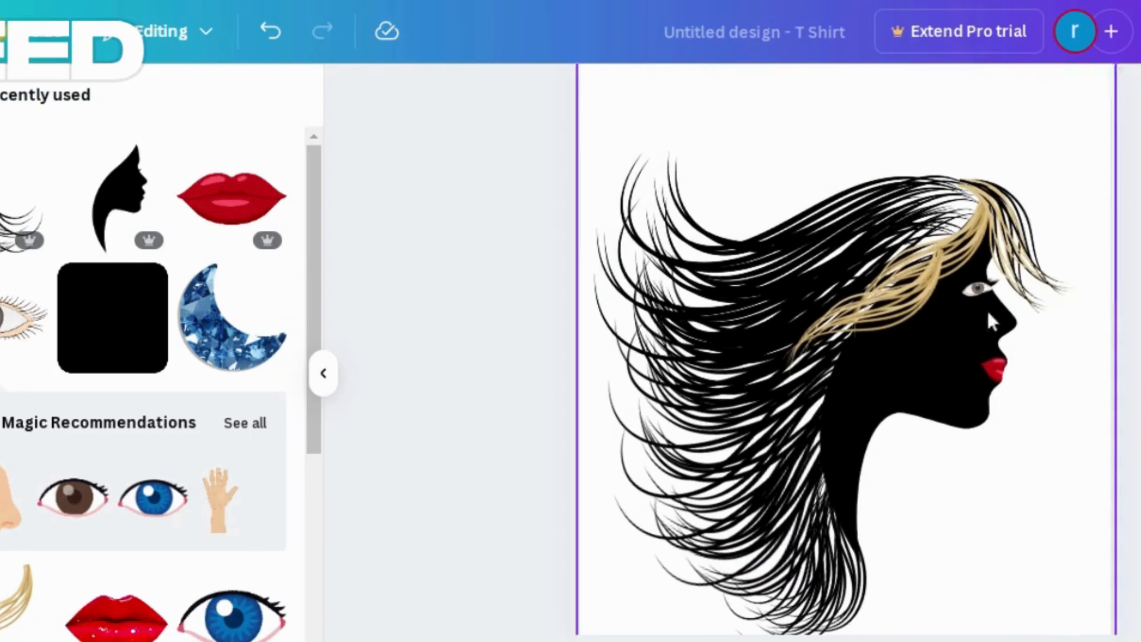
- Select the complete hair and face artwork and shift it further up to free space at the page's lower edge
{"action": "left_click_drag", "start_coordinate": [731, 258], "coordinate": [1016, 560]}
{"action": "left_click_drag", "start_coordinate": [965, 483], "coordinate": [960, 426]}
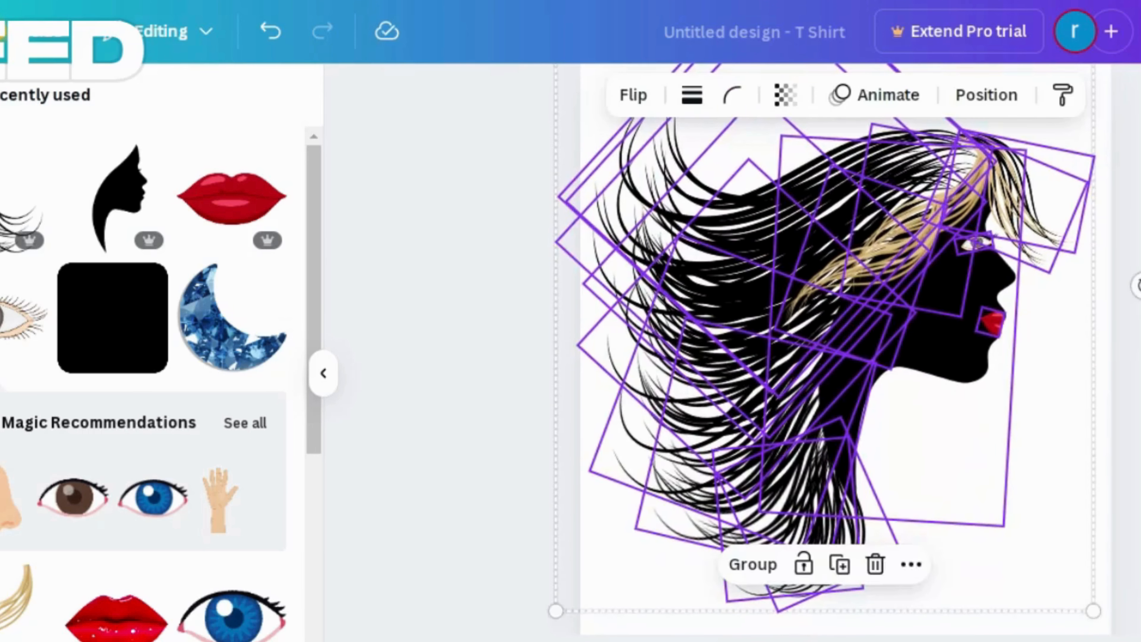
{"action": "left_click", "coordinate": [1128, 423]}
{"action": "scroll", "coordinate": [1128, 422], "scroll_direction": "up", "scroll_amount": 2}
{"action": "scroll", "coordinate": [846, 350], "scroll_direction": "down", "scroll_amount": 4}
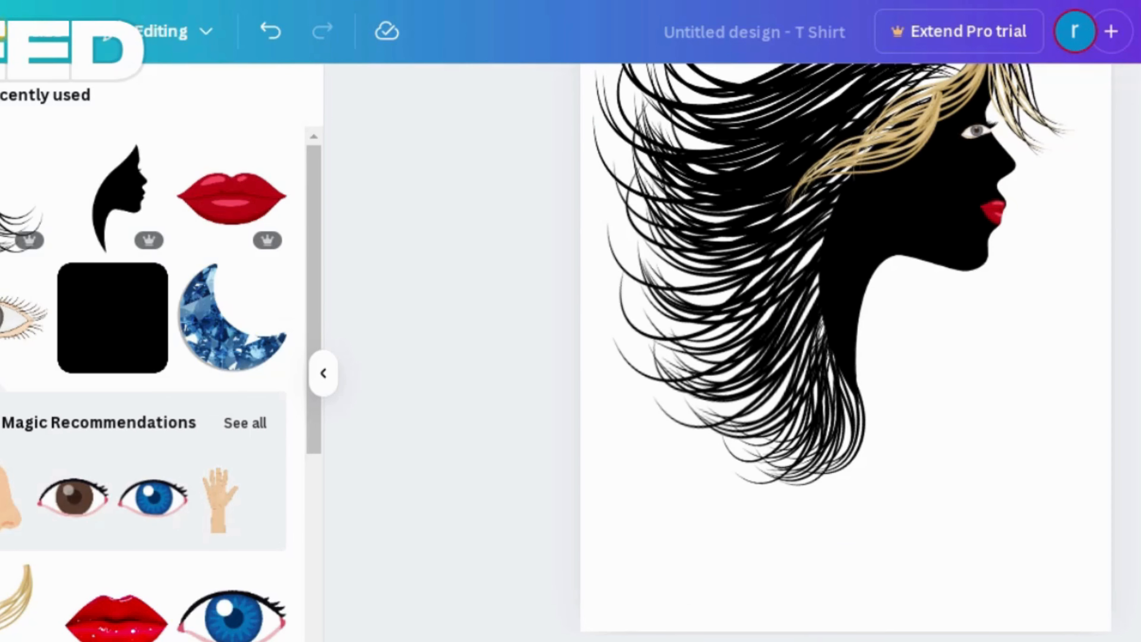
- Look through the ready-made font combinations for a lettering style that suits a caption under the silhouette
{"action": "left_click", "coordinate": [1, 265]}
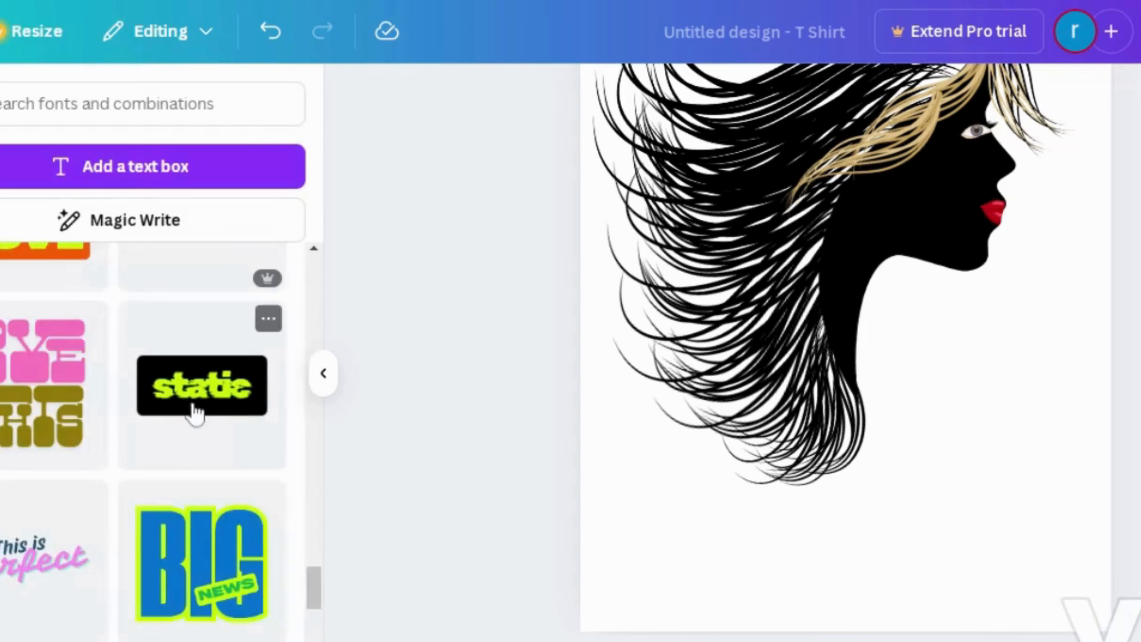
{"action": "scroll", "coordinate": [193, 411], "scroll_direction": "down", "scroll_amount": 10}
{"action": "scroll", "coordinate": [207, 465], "scroll_direction": "up", "scroll_amount": 4}
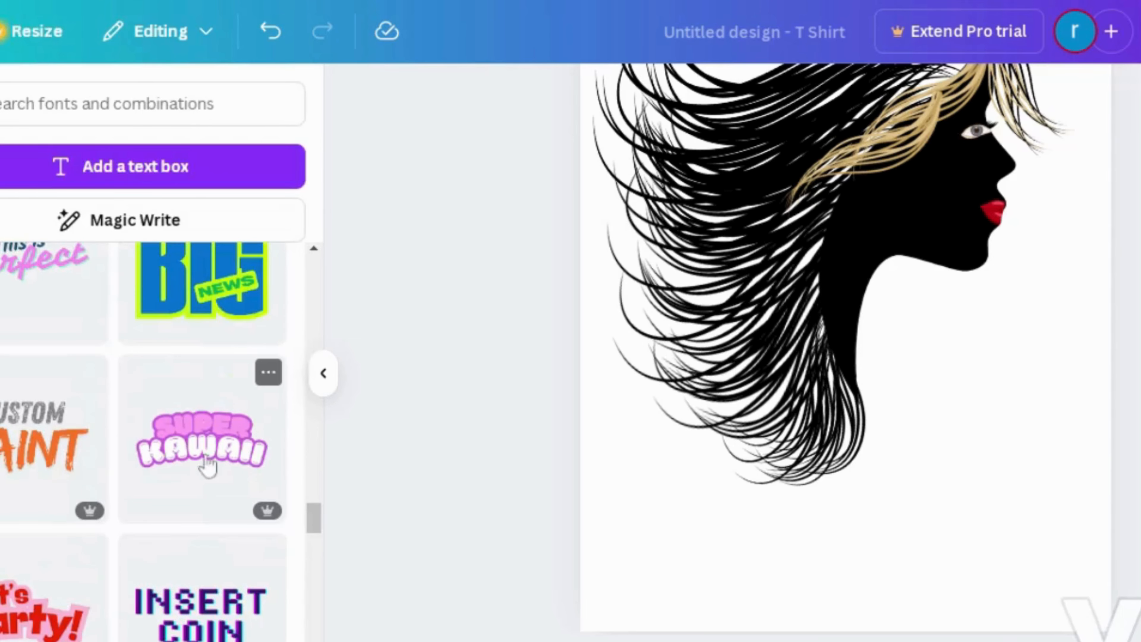
{"action": "scroll", "coordinate": [206, 465], "scroll_direction": "down", "scroll_amount": 14}
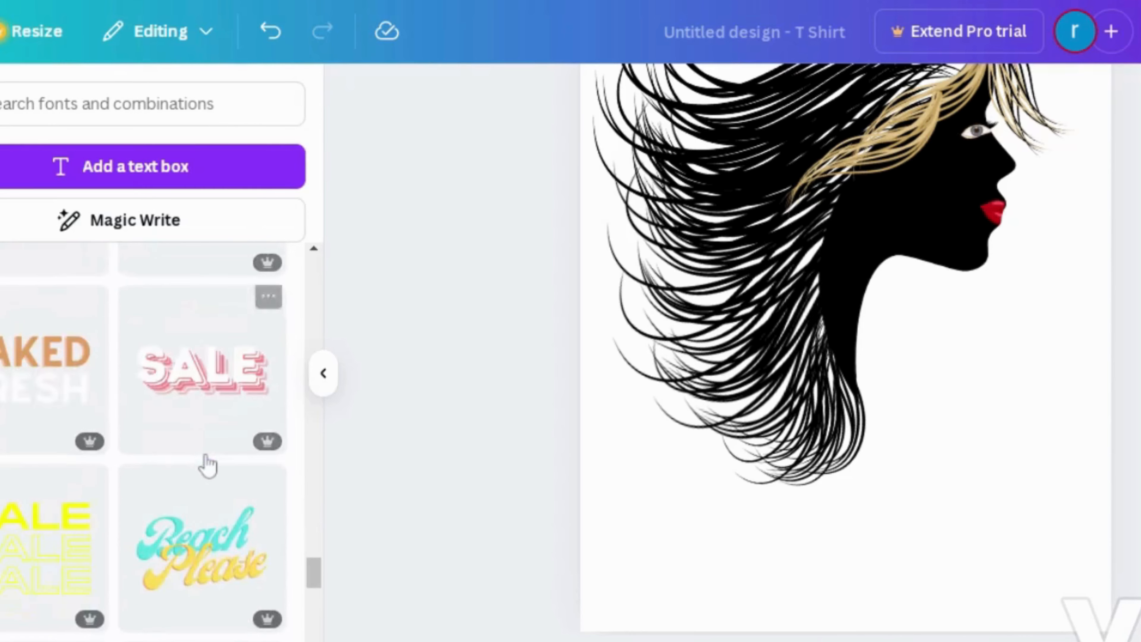
{"action": "scroll", "coordinate": [207, 466], "scroll_direction": "down", "scroll_amount": 12}
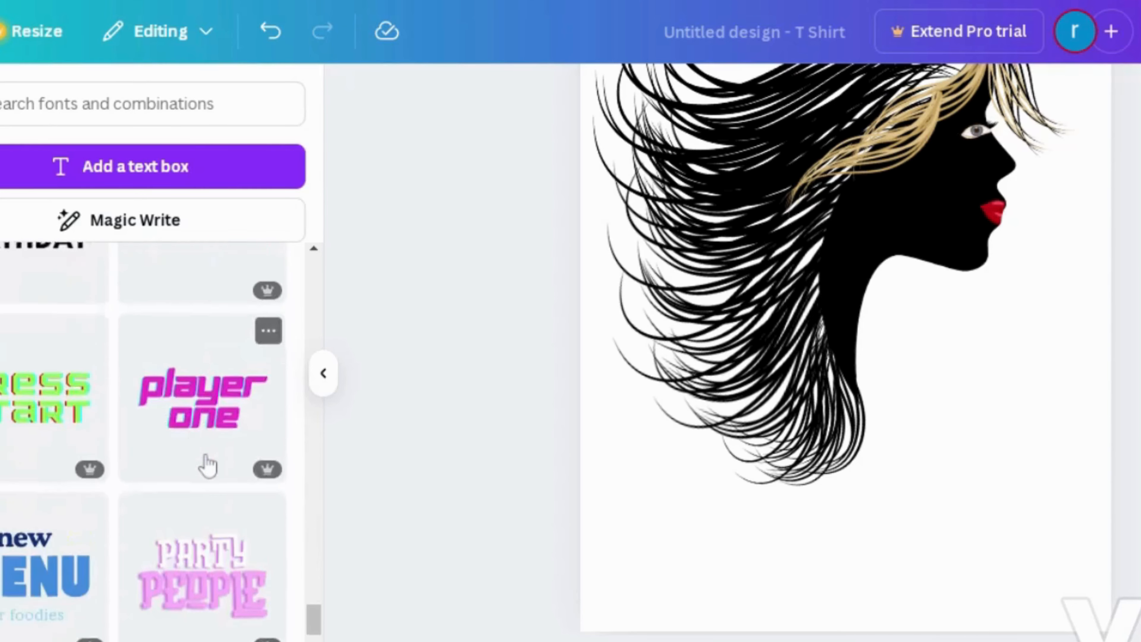
{"action": "scroll", "coordinate": [207, 465], "scroll_direction": "down", "scroll_amount": 6}
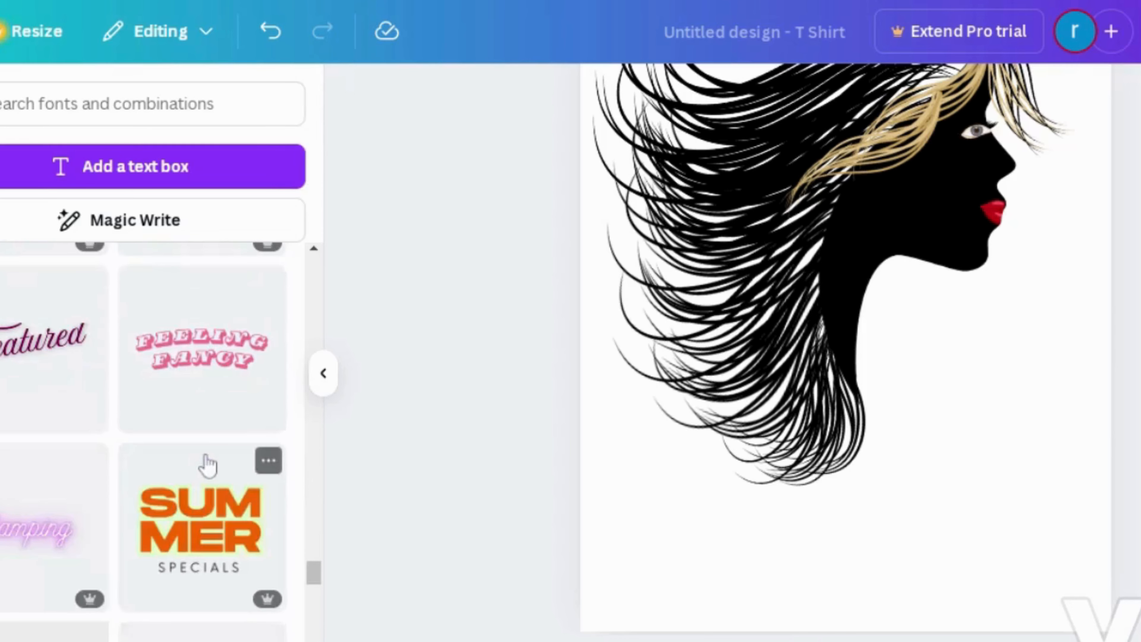
{"action": "scroll", "coordinate": [208, 465], "scroll_direction": "down", "scroll_amount": 5}
{"action": "scroll", "coordinate": [208, 465], "scroll_direction": "down", "scroll_amount": 5}
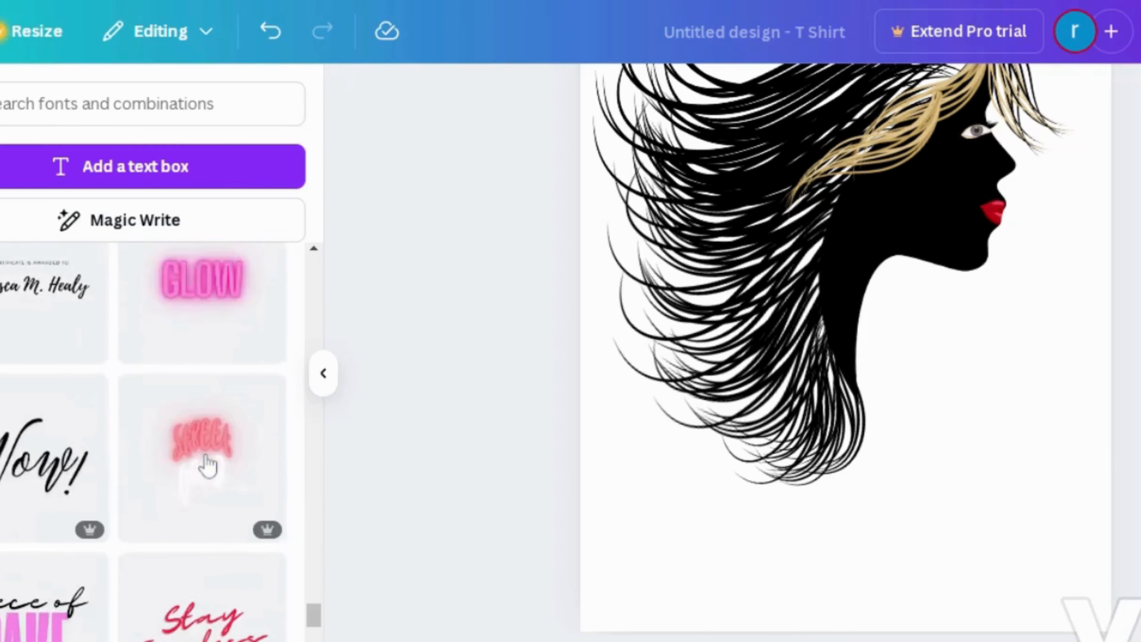
{"action": "scroll", "coordinate": [208, 465], "scroll_direction": "down", "scroll_amount": 5}
{"action": "scroll", "coordinate": [208, 465], "scroll_direction": "down", "scroll_amount": 6}
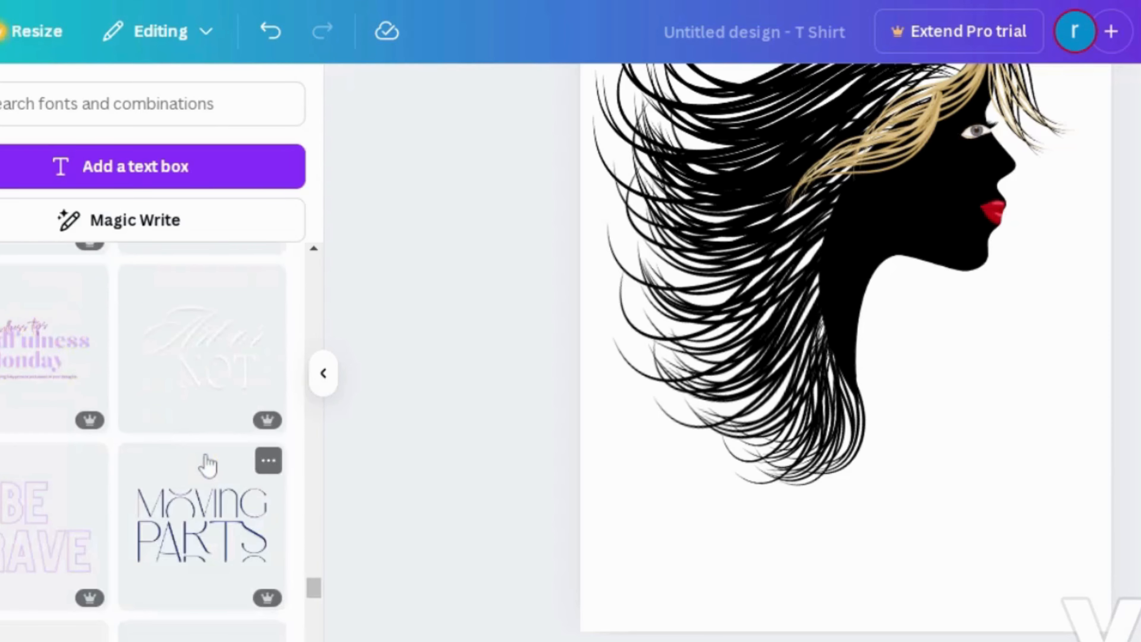
{"action": "scroll", "coordinate": [208, 465], "scroll_direction": "down", "scroll_amount": 5}
{"action": "scroll", "coordinate": [208, 466], "scroll_direction": "down", "scroll_amount": 3}
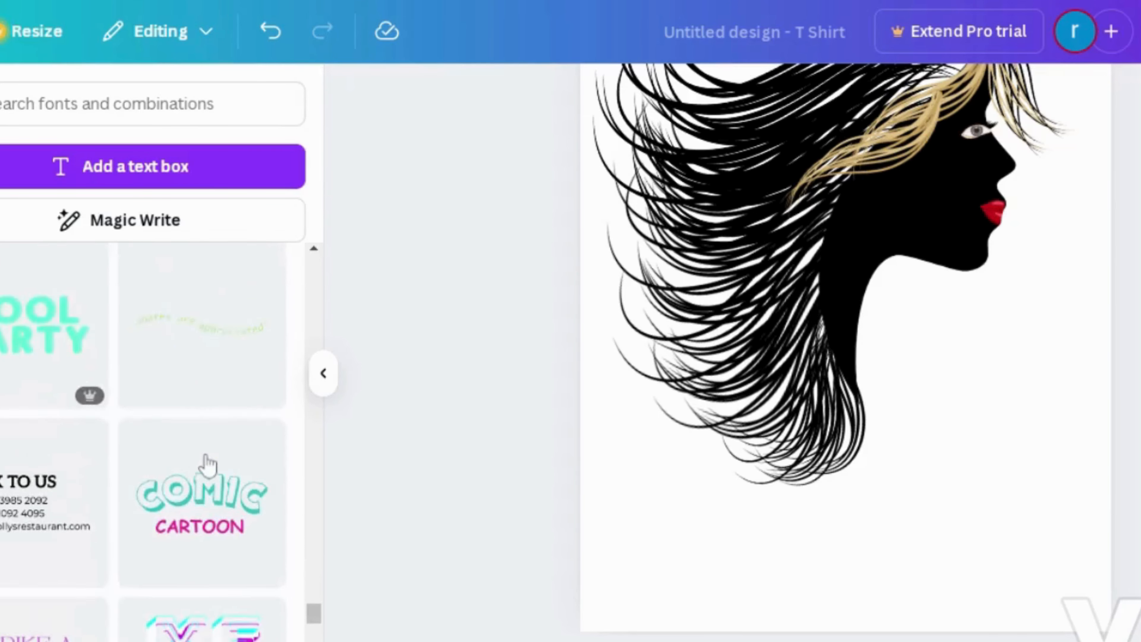
{"action": "scroll", "coordinate": [208, 465], "scroll_direction": "down", "scroll_amount": 5}
{"action": "scroll", "coordinate": [207, 463], "scroll_direction": "up", "scroll_amount": 5}
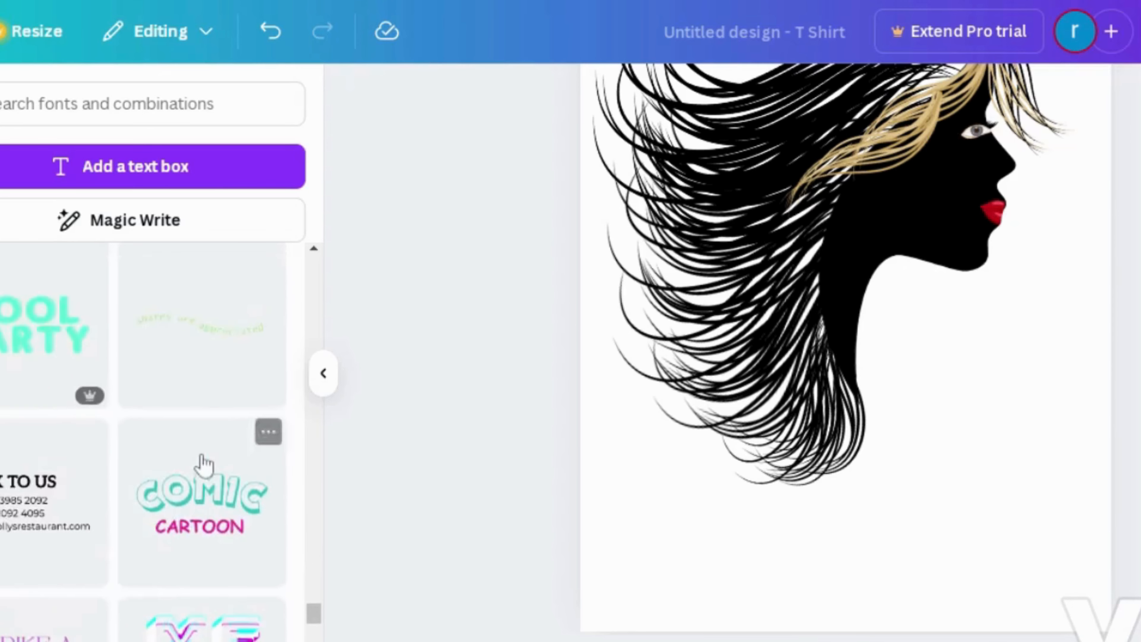
{"action": "scroll", "coordinate": [204, 463], "scroll_direction": "up", "scroll_amount": 12}
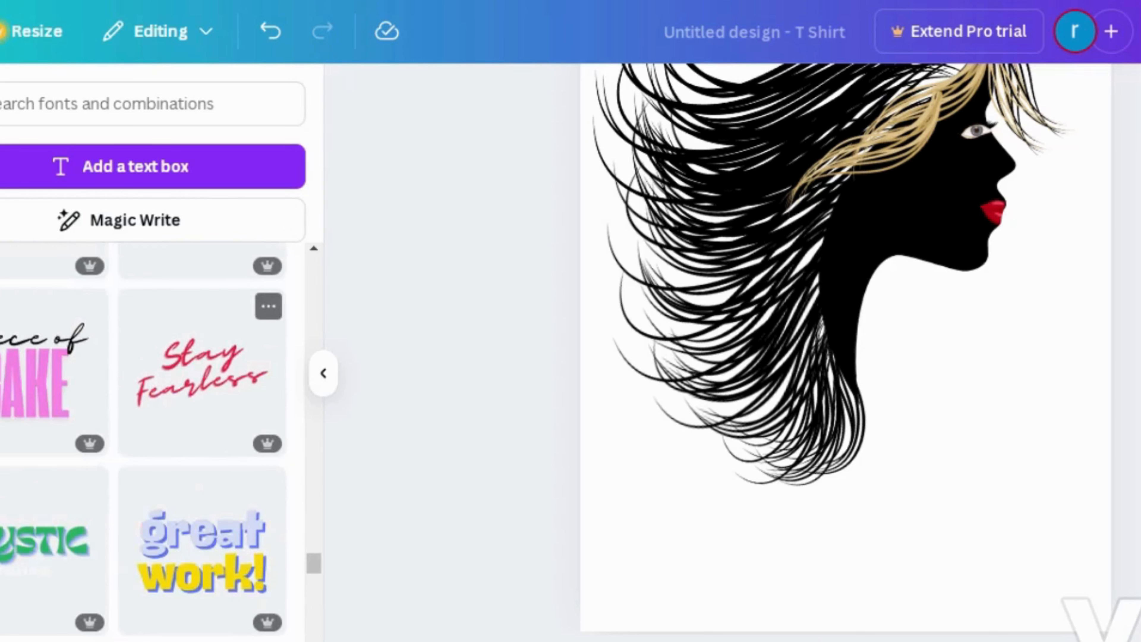
{"action": "scroll", "coordinate": [218, 412], "scroll_direction": "up", "scroll_amount": 8}
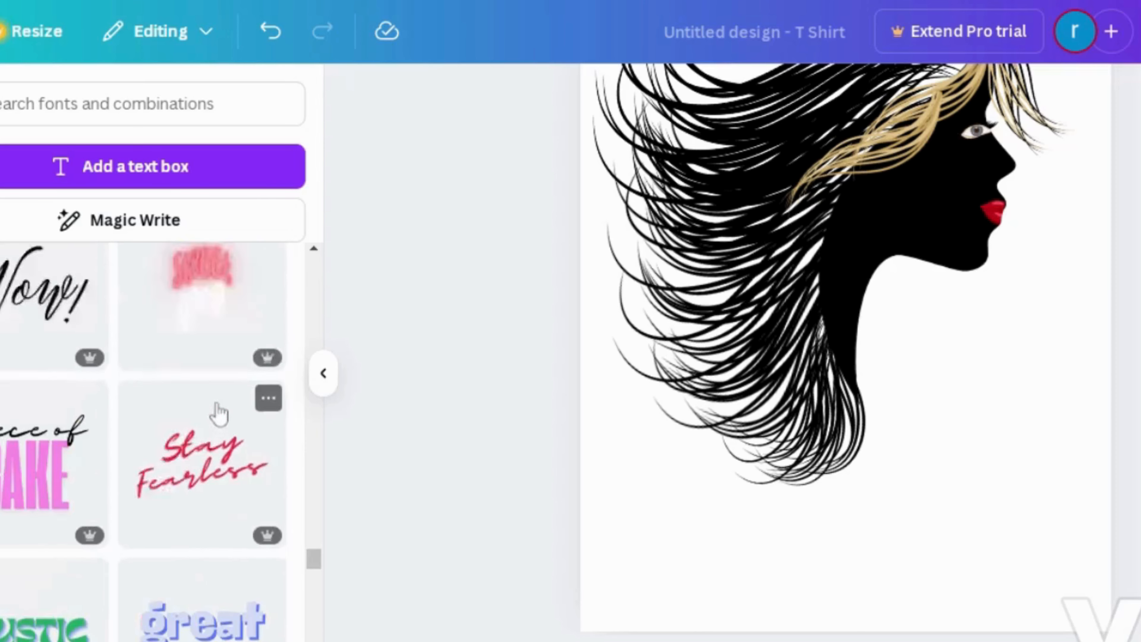
{"action": "scroll", "coordinate": [219, 414], "scroll_direction": "up", "scroll_amount": 5}
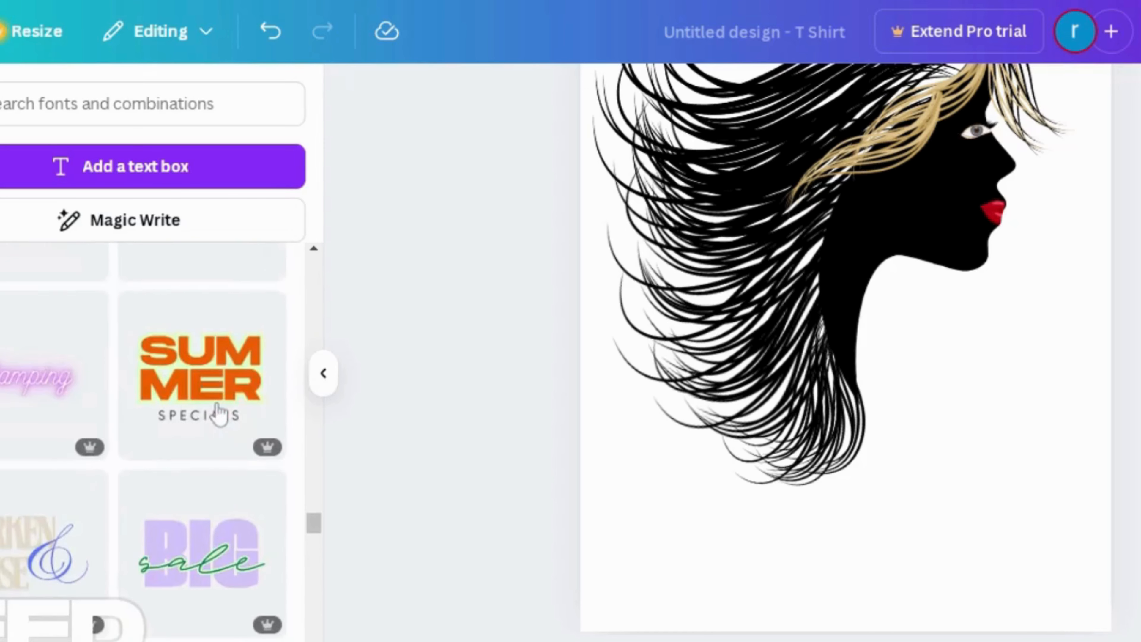
{"action": "scroll", "coordinate": [219, 414], "scroll_direction": "up", "scroll_amount": 8}
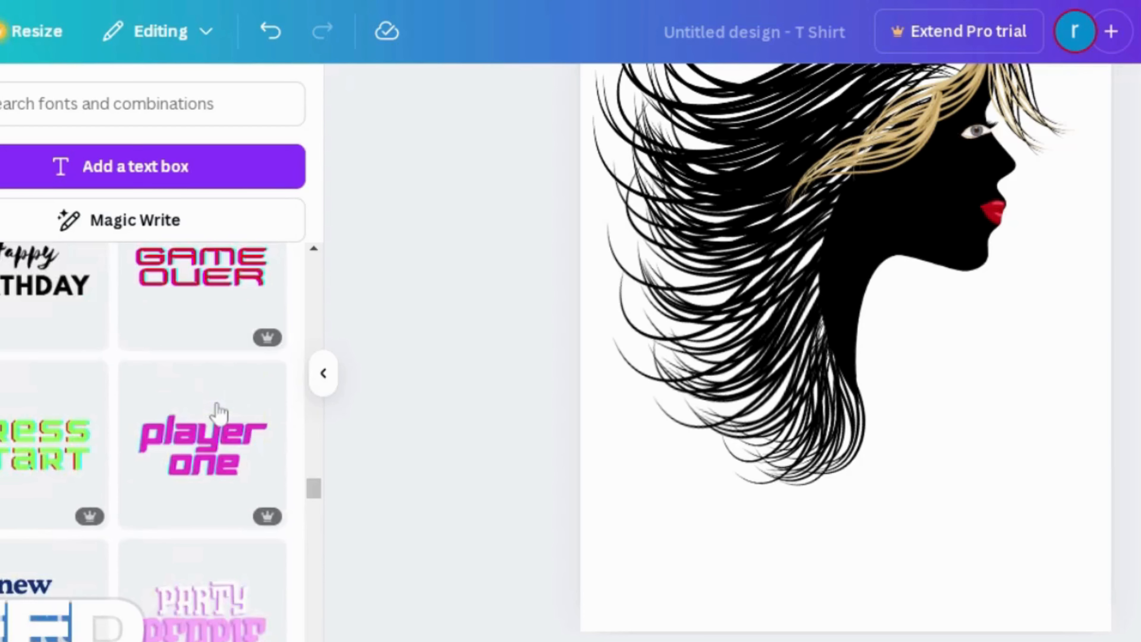
{"action": "scroll", "coordinate": [218, 412], "scroll_direction": "up", "scroll_amount": 5}
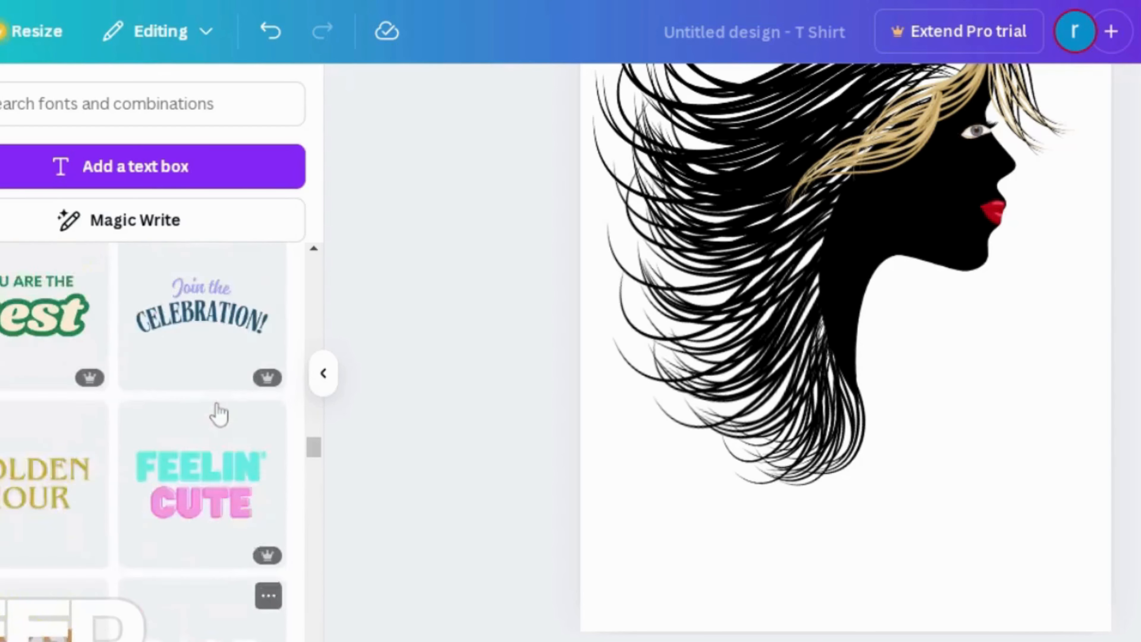
{"action": "scroll", "coordinate": [219, 413], "scroll_direction": "up", "scroll_amount": 10}
- Add the purple brush-style "FLAIR" font combination below the silhouette and replace its text with "BEAUTY IN THE BARE"
{"action": "left_click", "coordinate": [202, 495]}
{"action": "double_click", "coordinate": [869, 531]}
{"action": "type", "text": "BEAUTY IN THE BARE"}
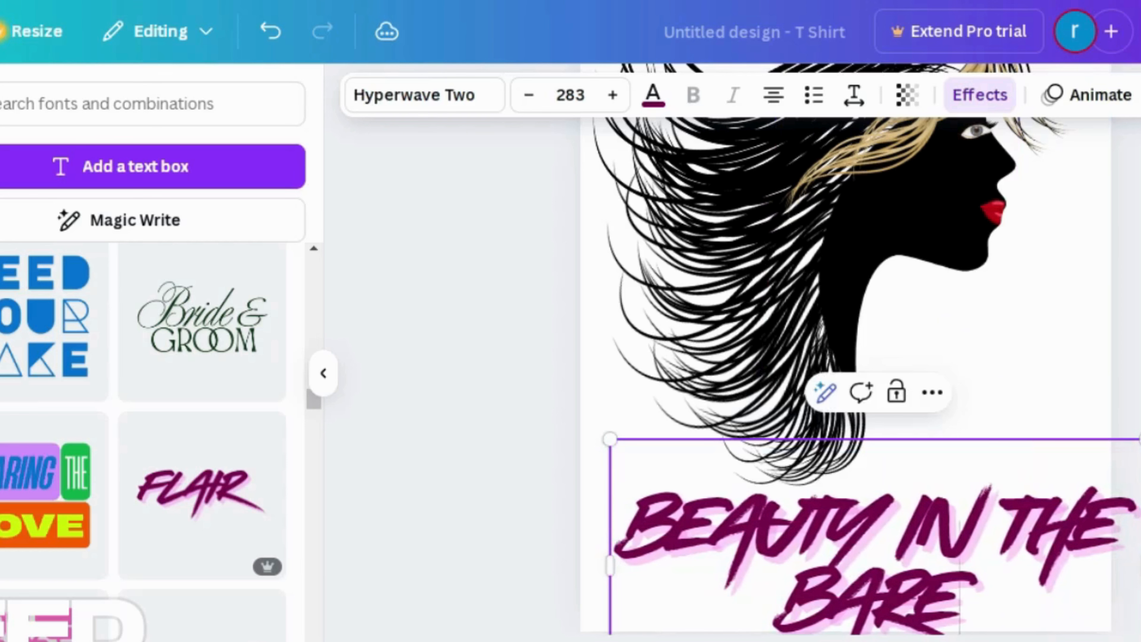
{"action": "left_click_drag", "start_coordinate": [872, 519], "coordinate": [801, 522]}
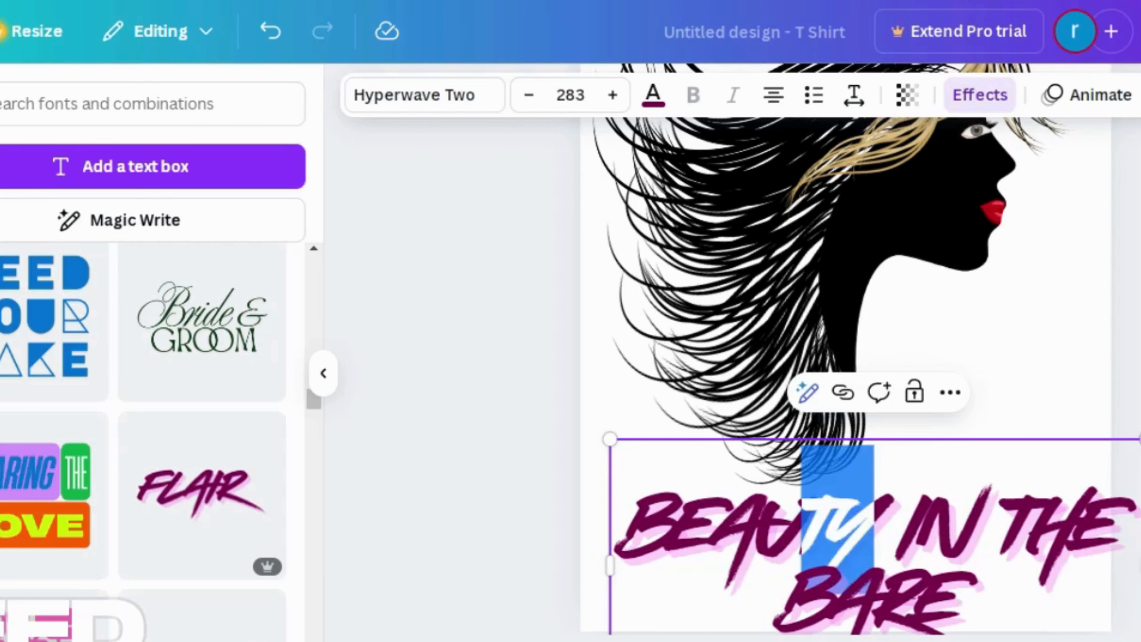
{"action": "left_click", "coordinate": [1128, 456]}
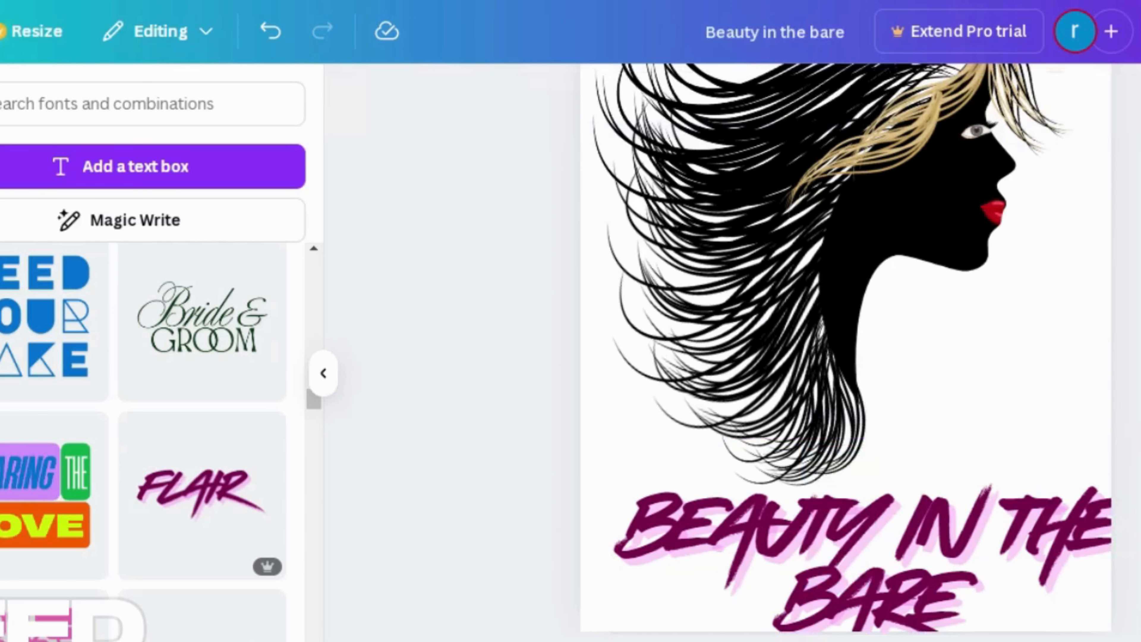
{"action": "left_click", "coordinate": [861, 553]}
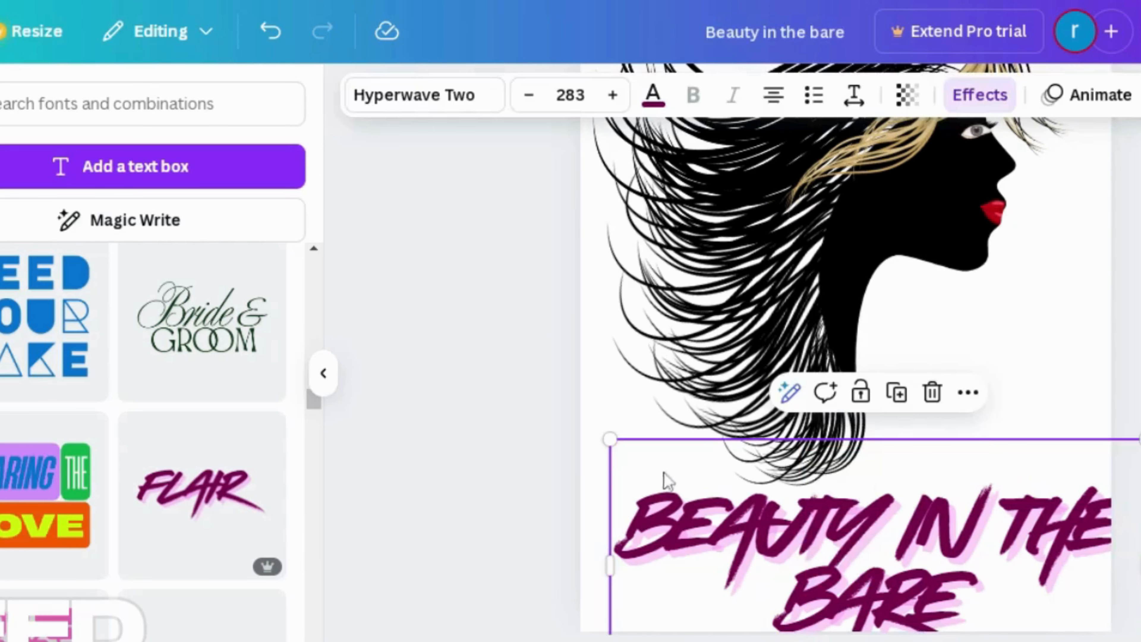